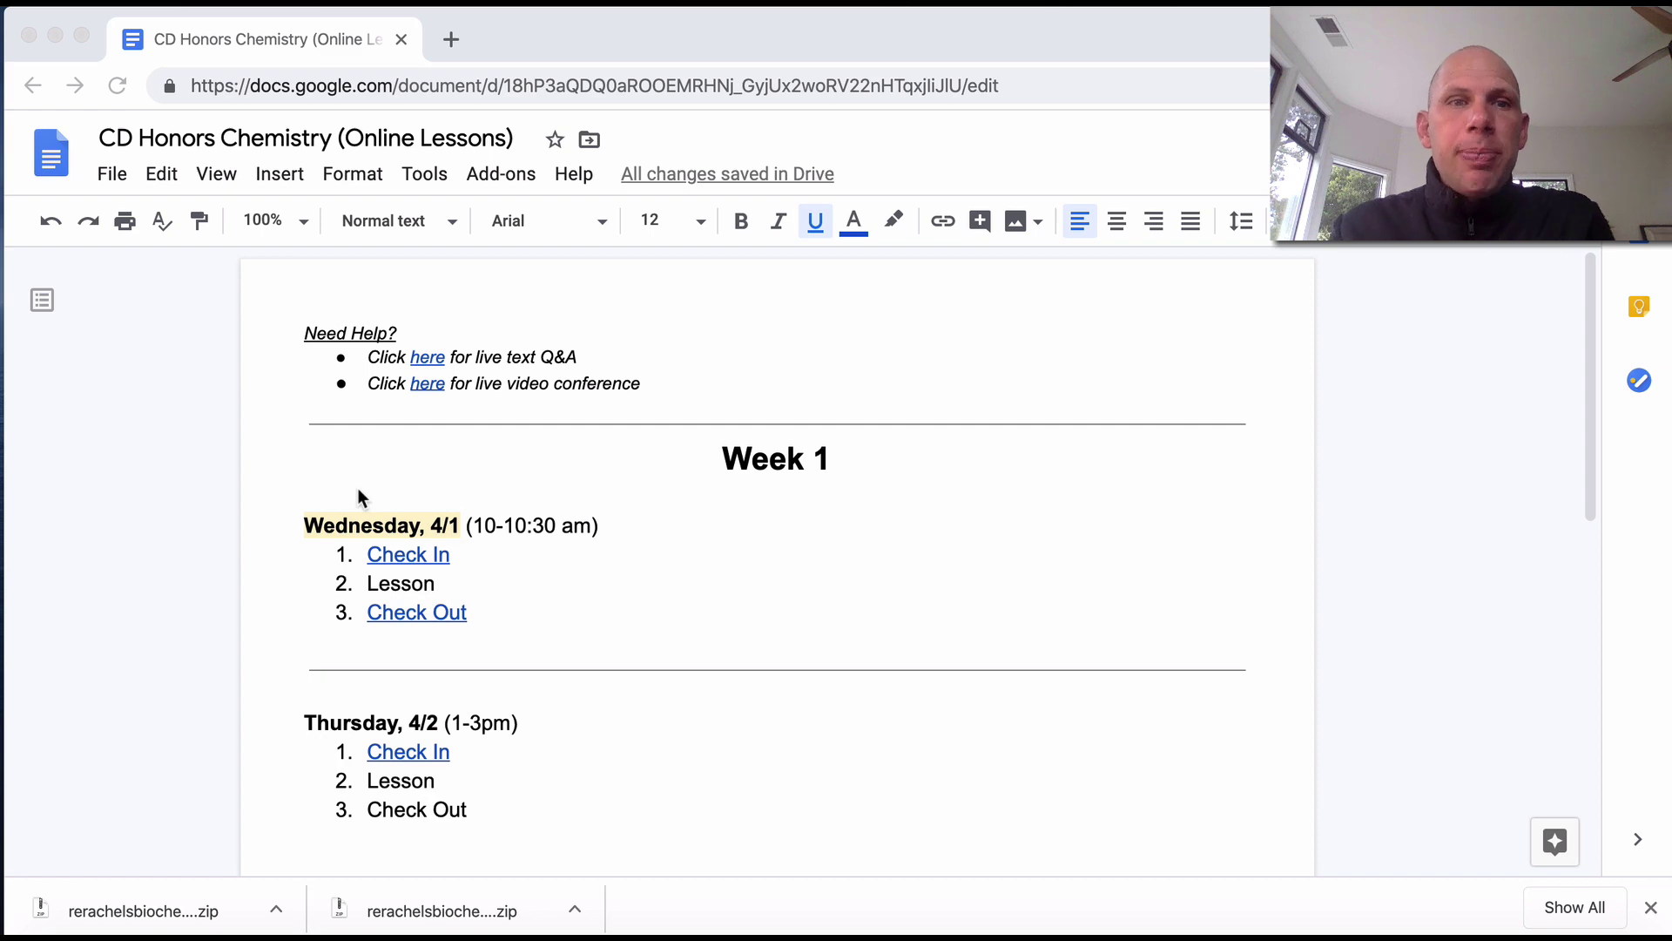
# Open the CD Honors Chemistry (Q & A) doc from the first 'here' link under Need Help?
pyautogui.click(312, 327)
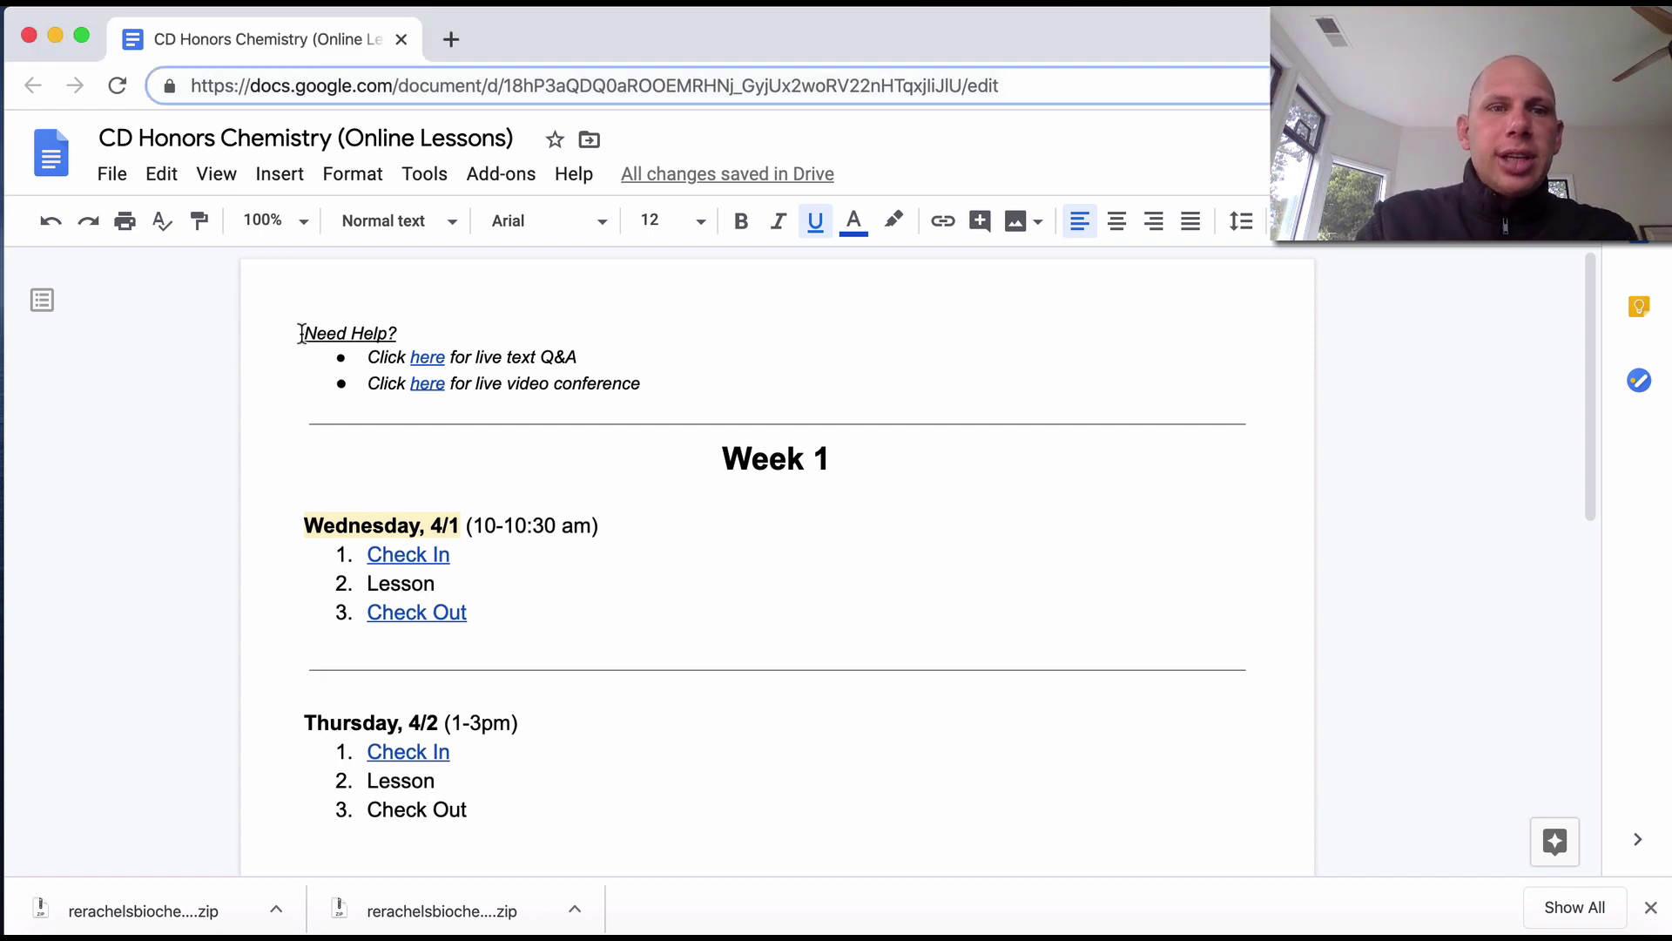
pyautogui.moveTo(303, 333); pyautogui.dragTo(405, 337)
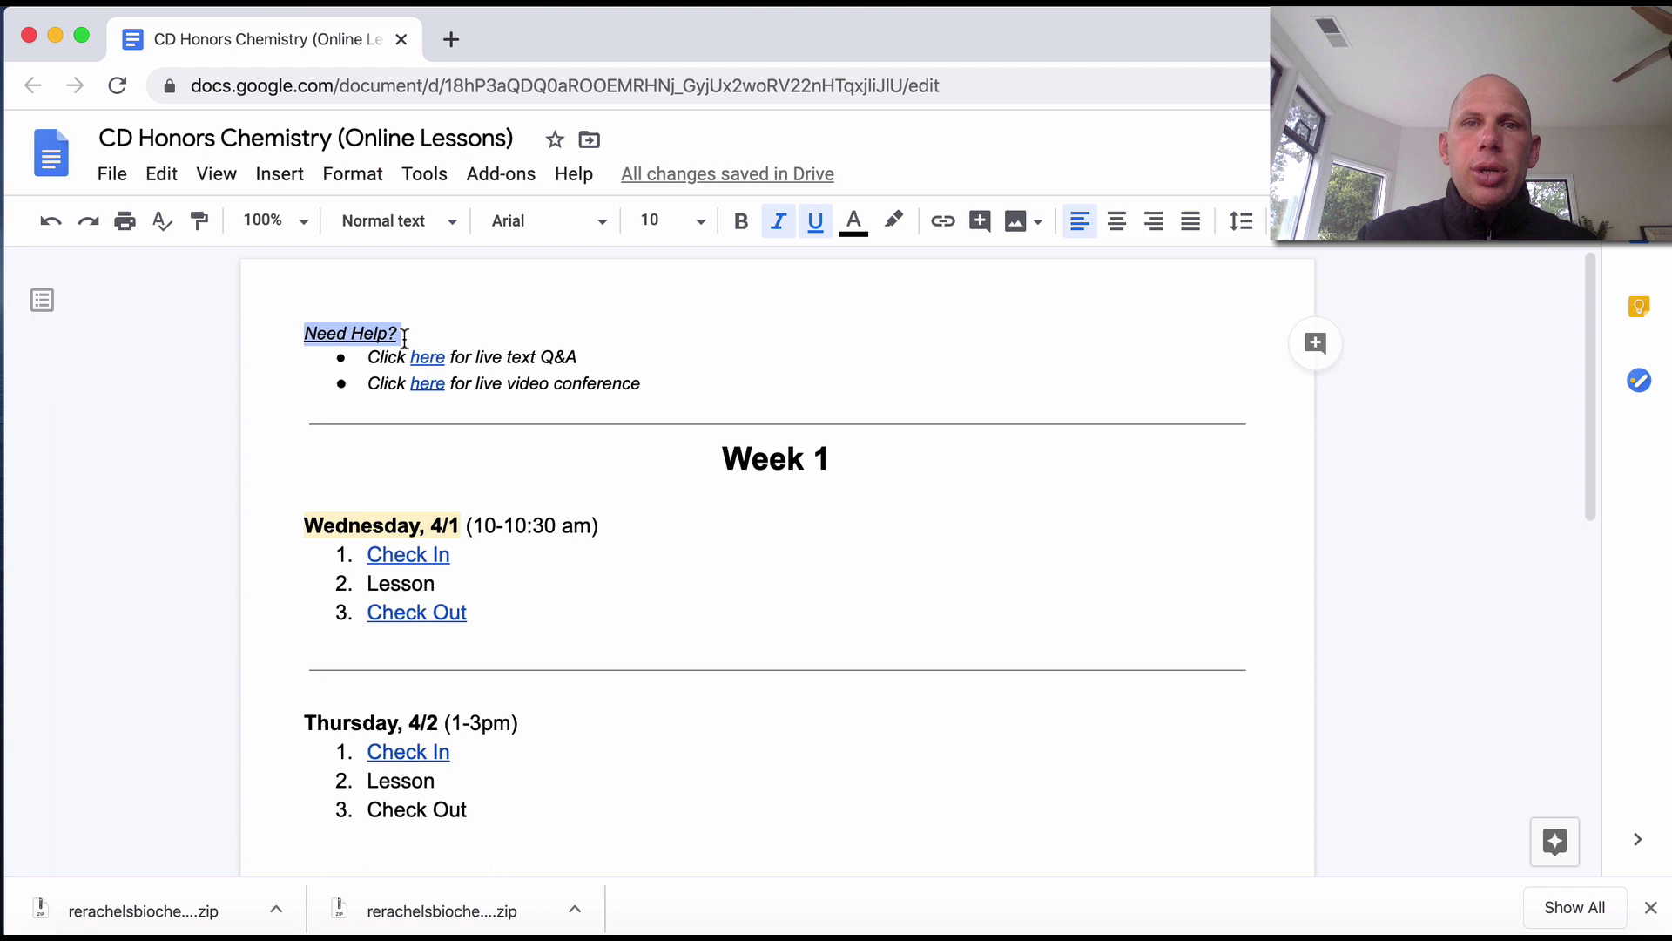
pyautogui.click(432, 357)
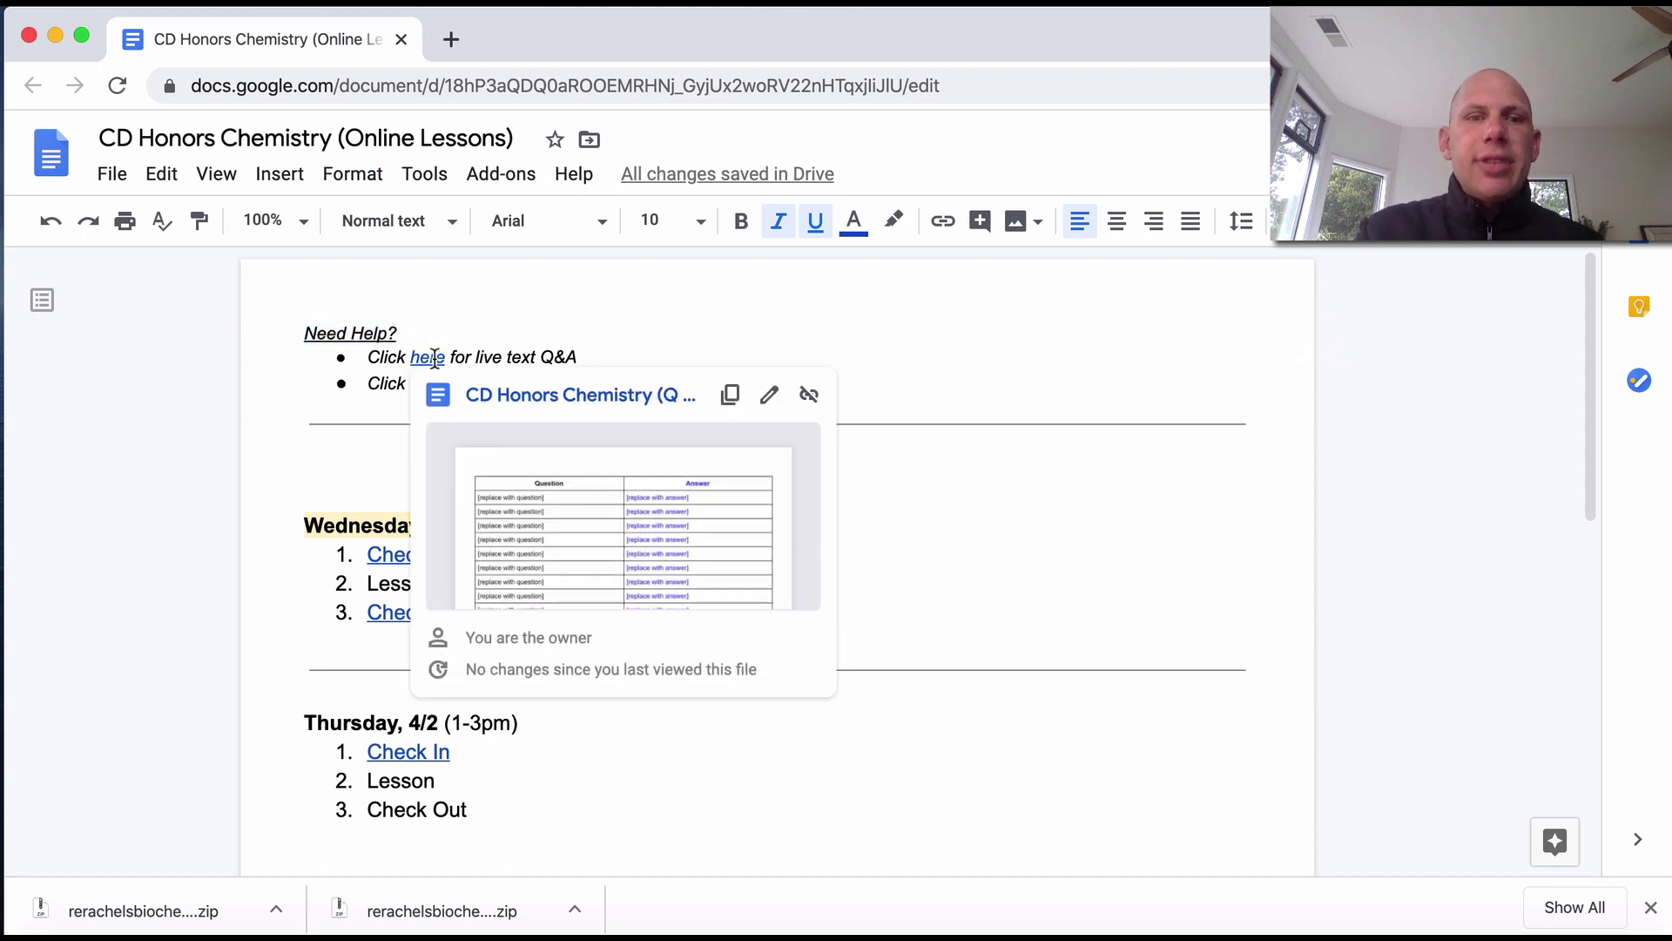
pyautogui.click(511, 395)
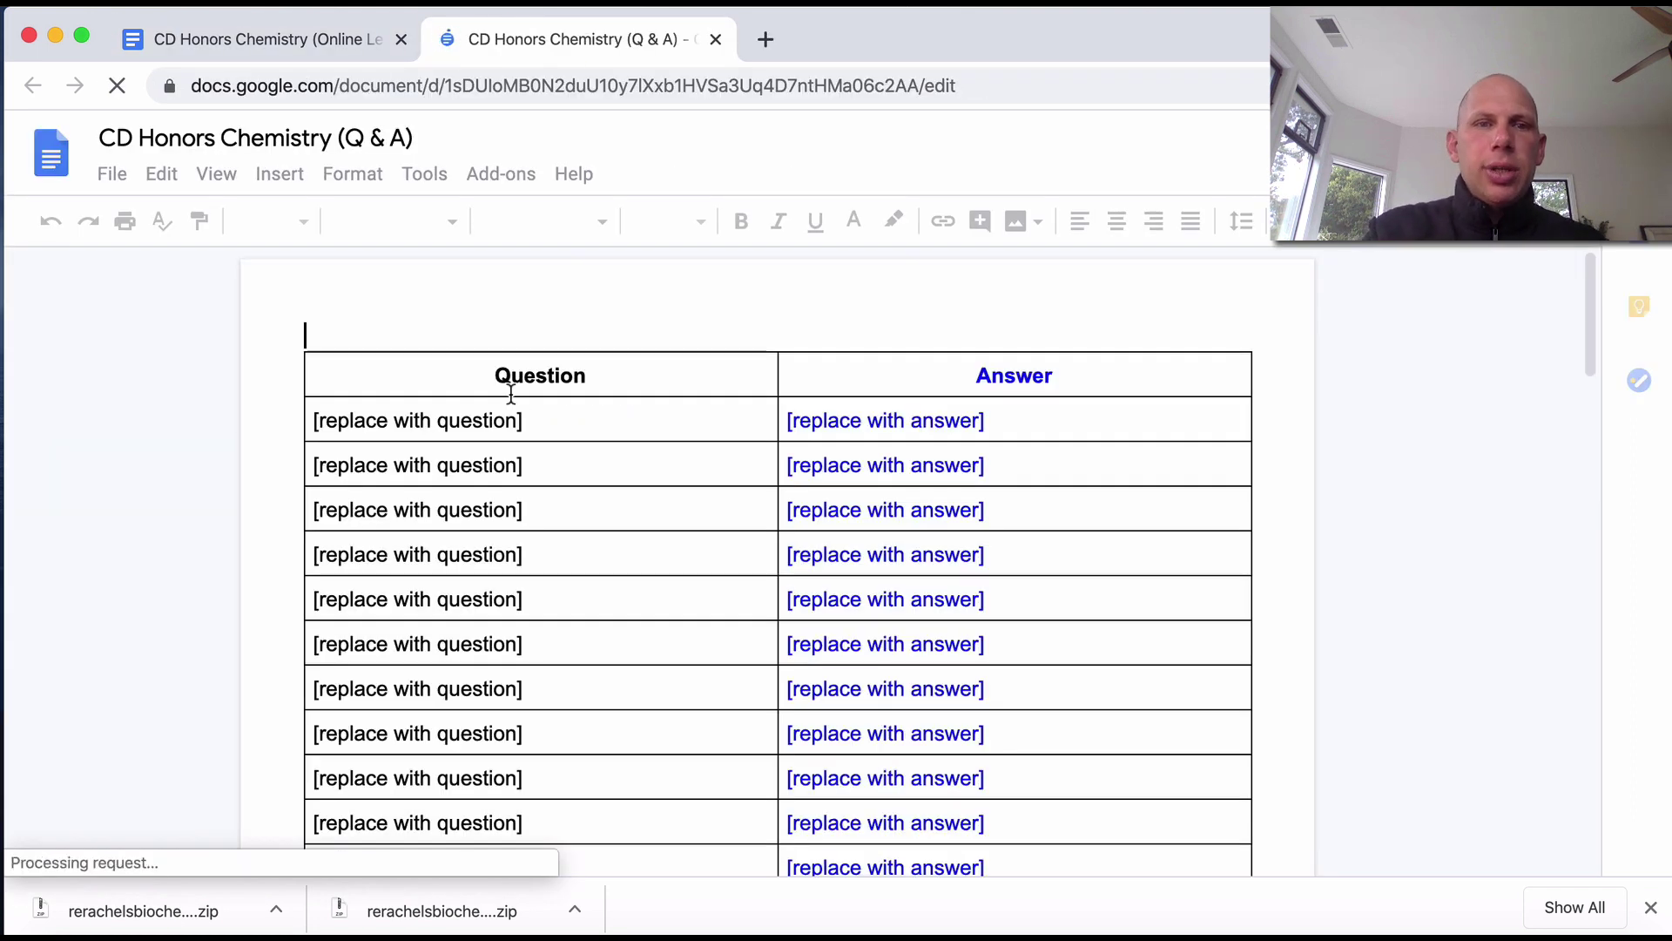
# Replace '[replace with question]' in the first Question cell with "What is Ramsey's wife's name?", fixing a typo.
pyautogui.click(543, 419)
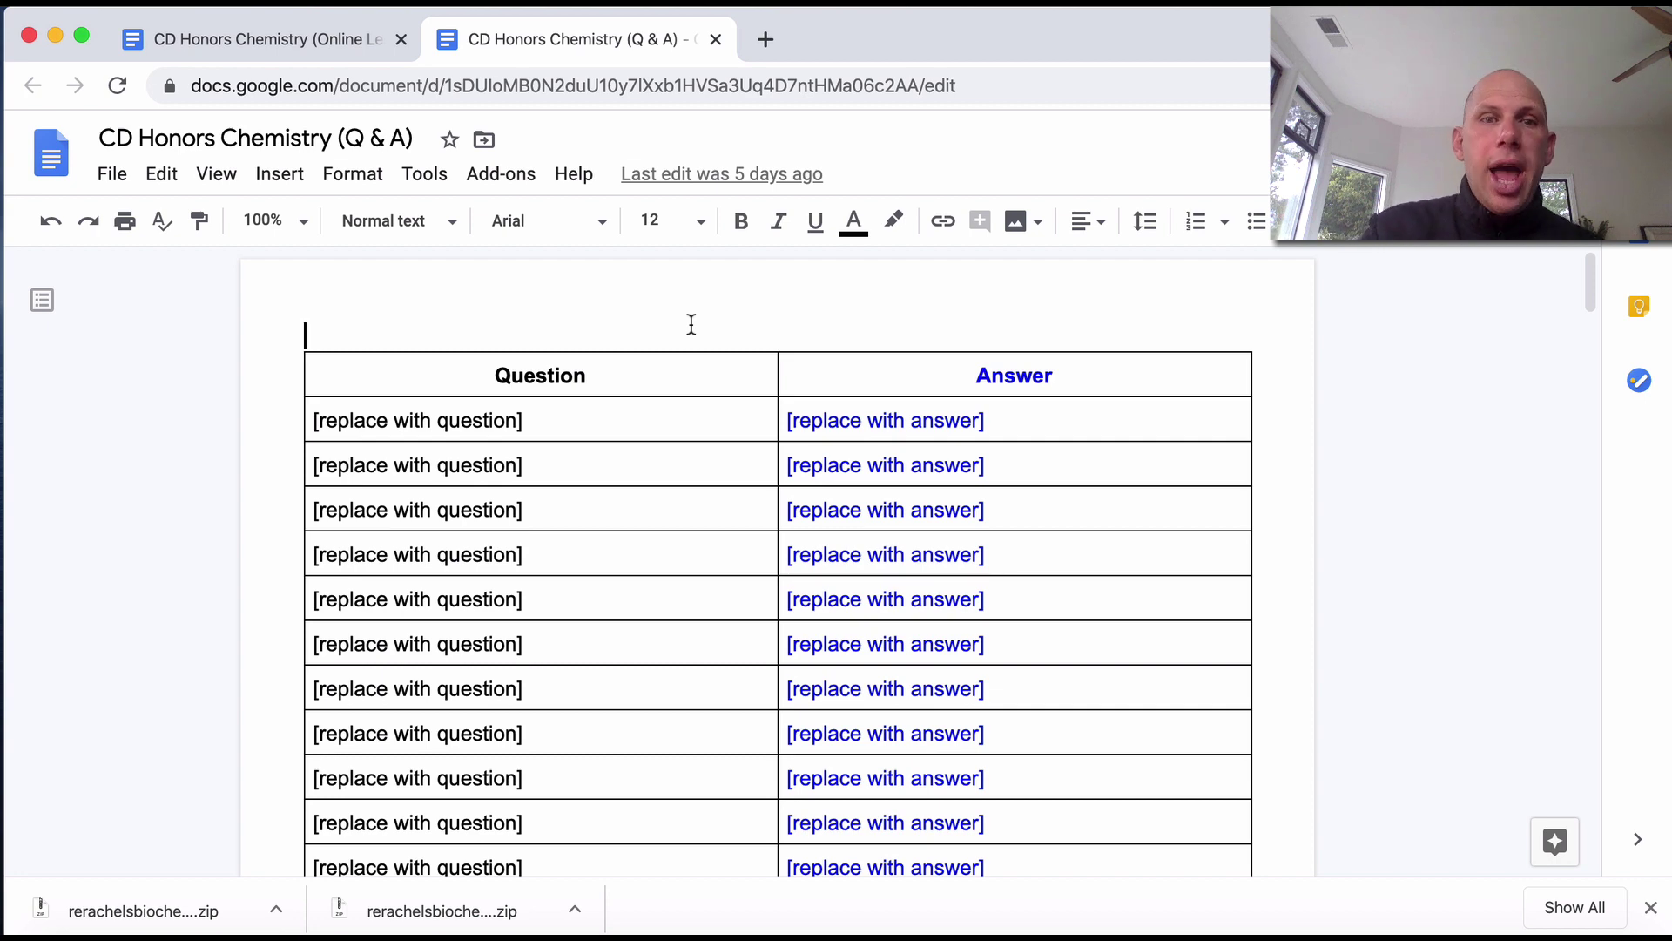
pyautogui.click(552, 418)
pyautogui.moveTo(551, 419); pyautogui.dragTo(309, 421)
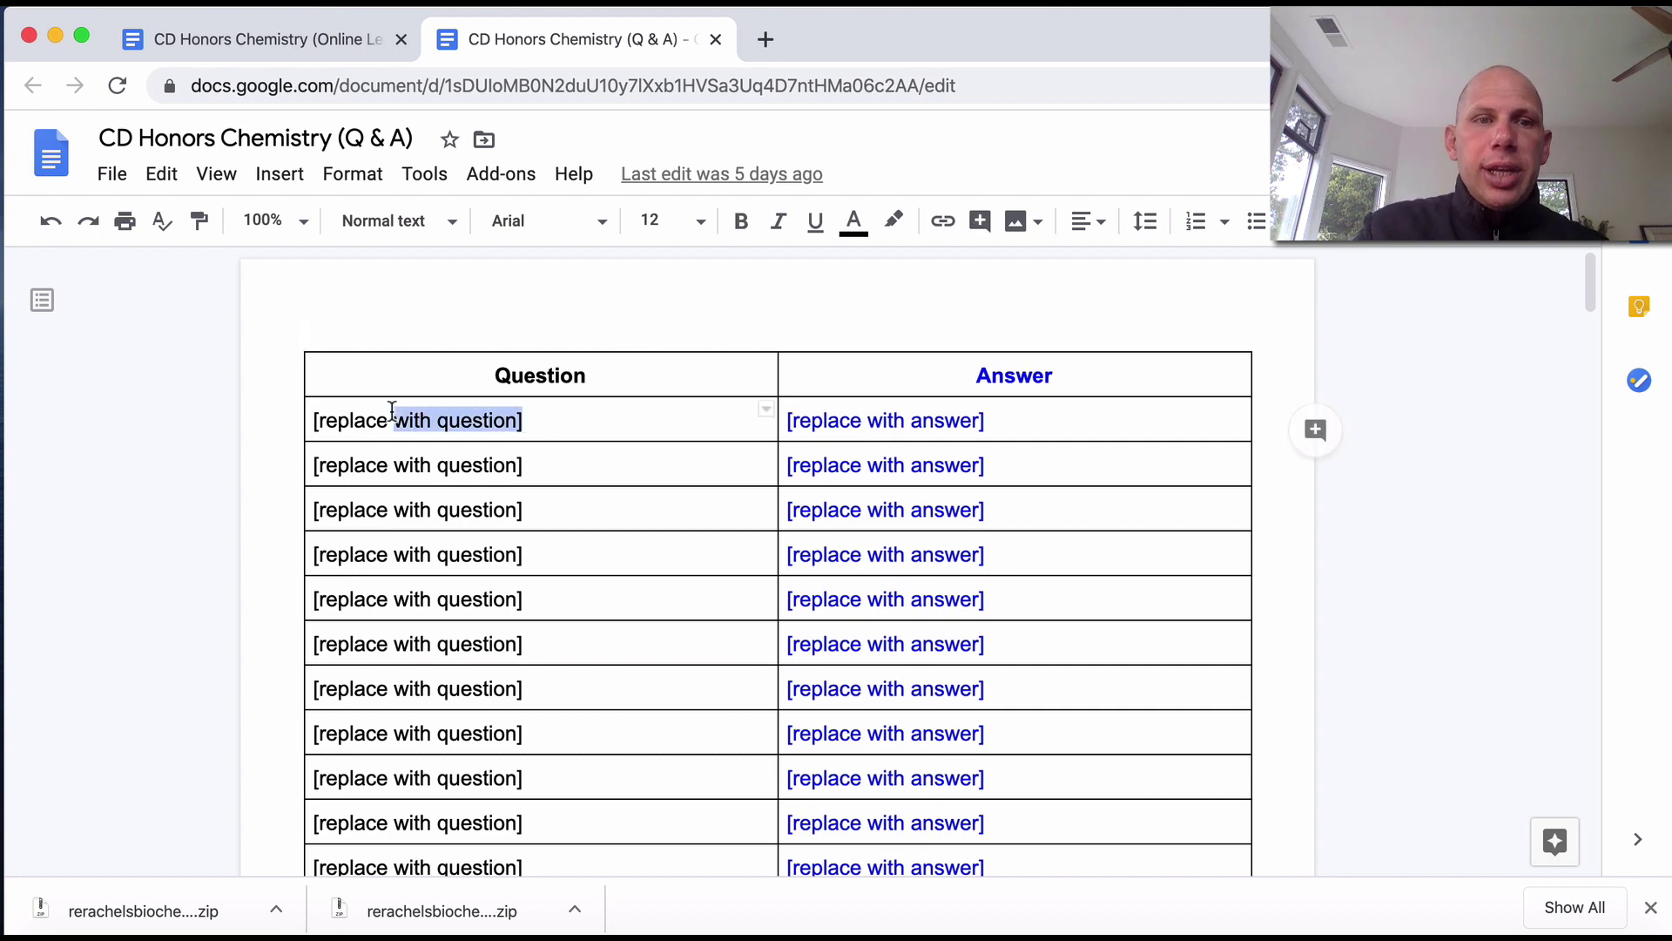
pyautogui.press('BackSpace')
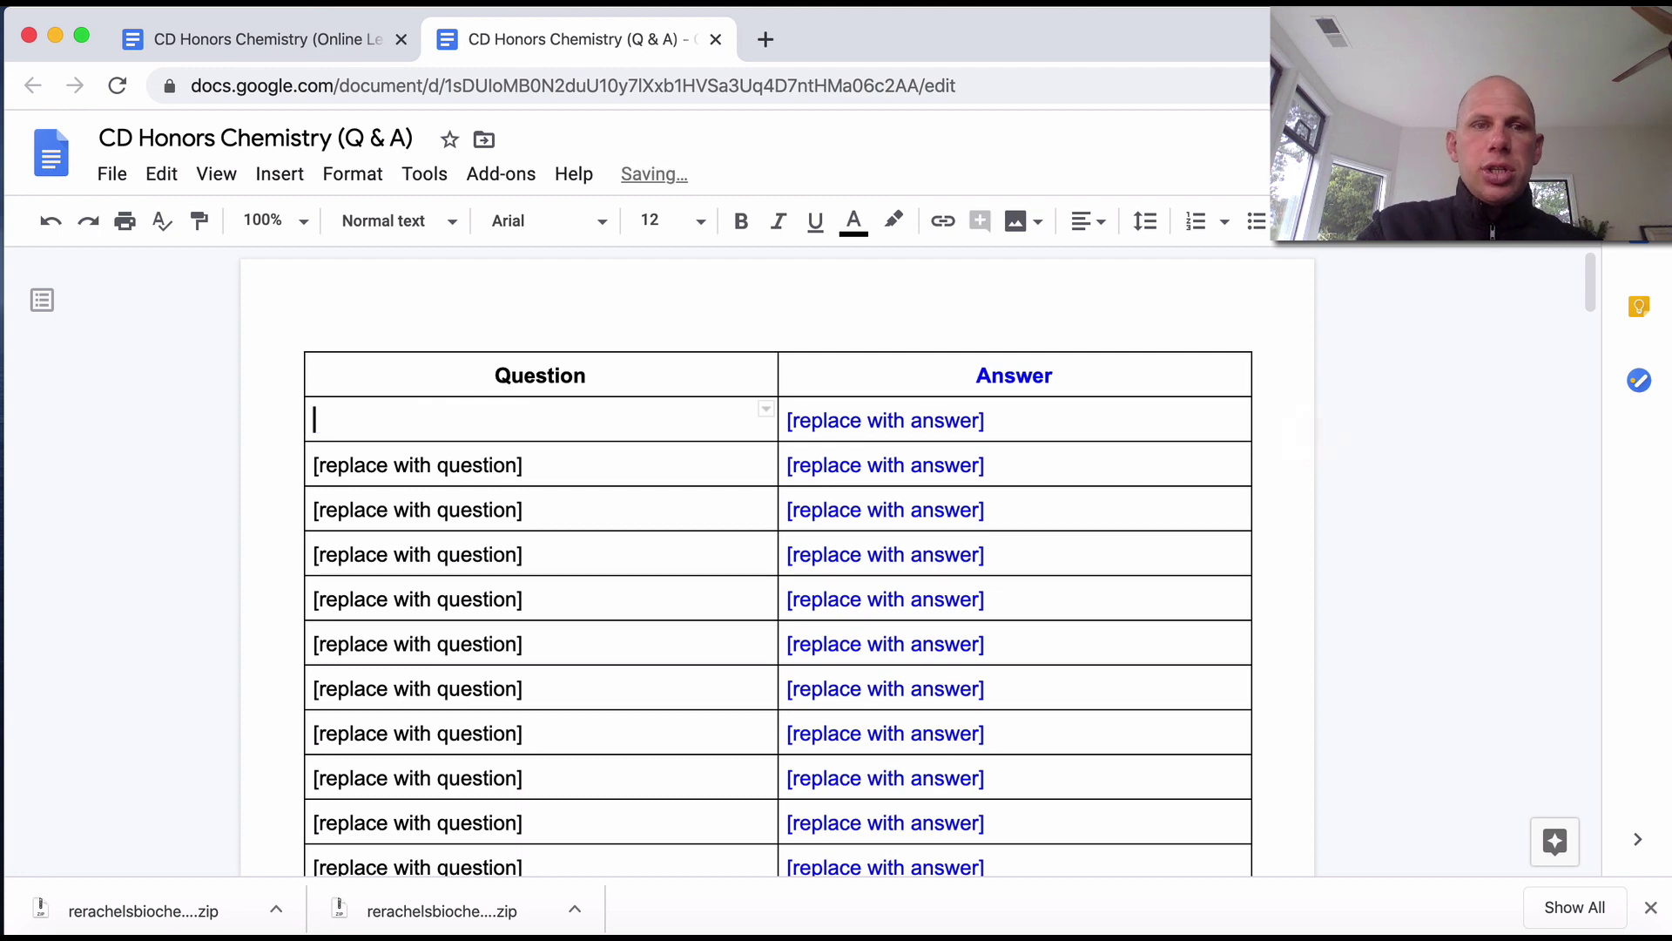
pyautogui.write('What is ')
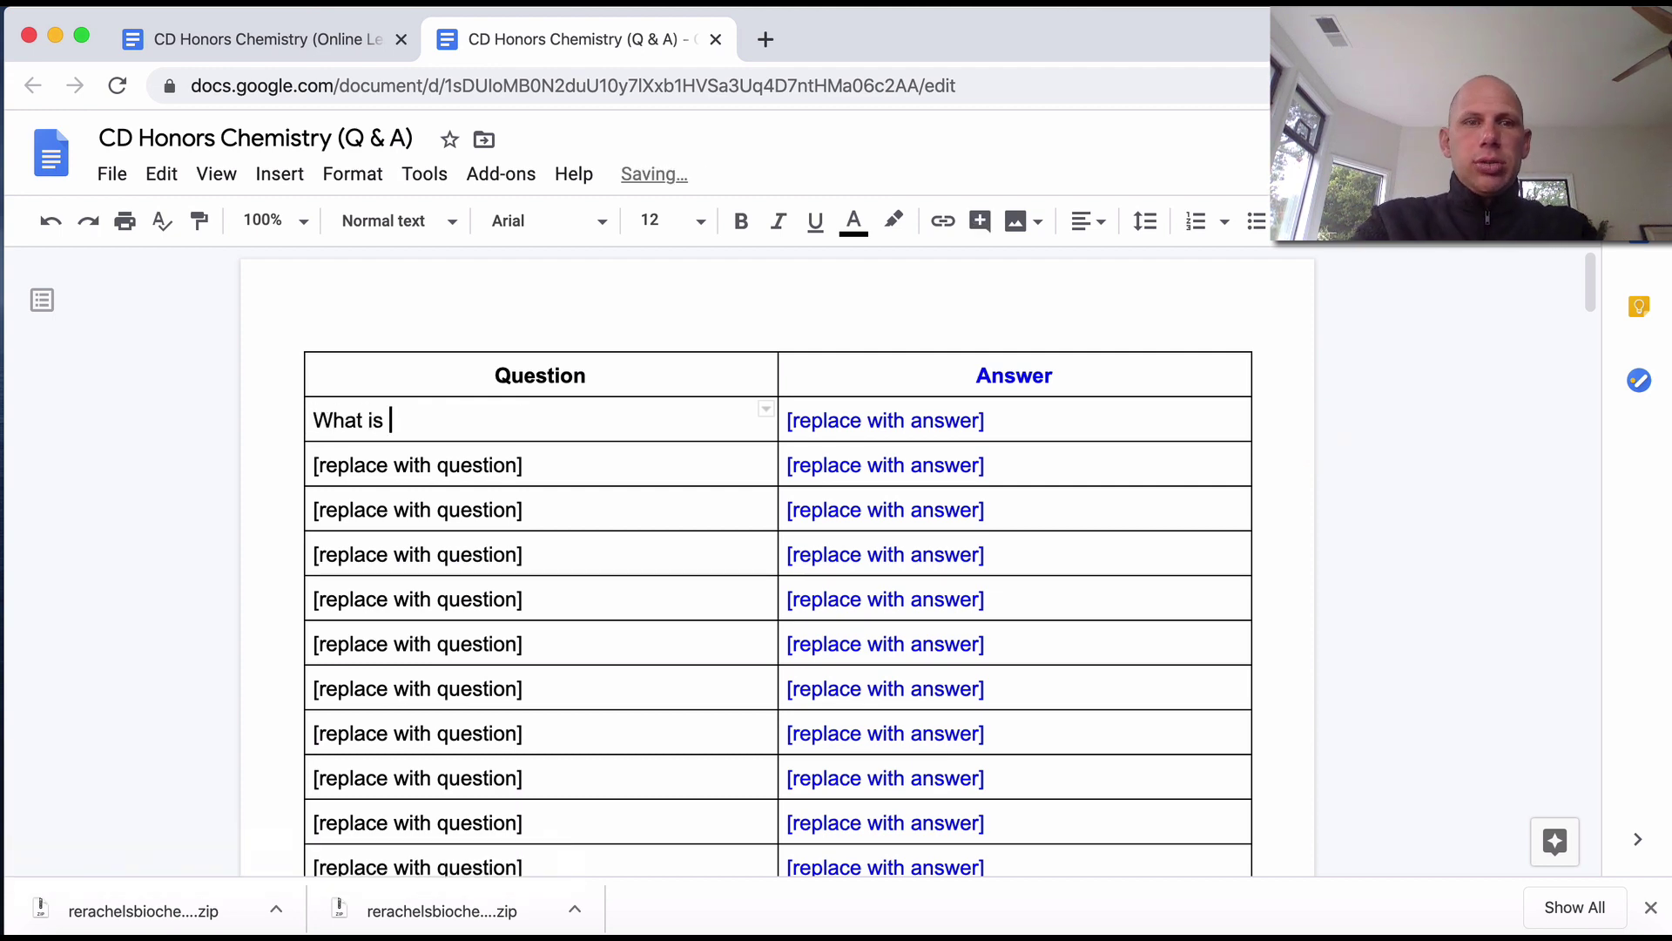
pyautogui.write('Ramsy')
pyautogui.press('BackSpace')
pyautogui.press('BackSpace')
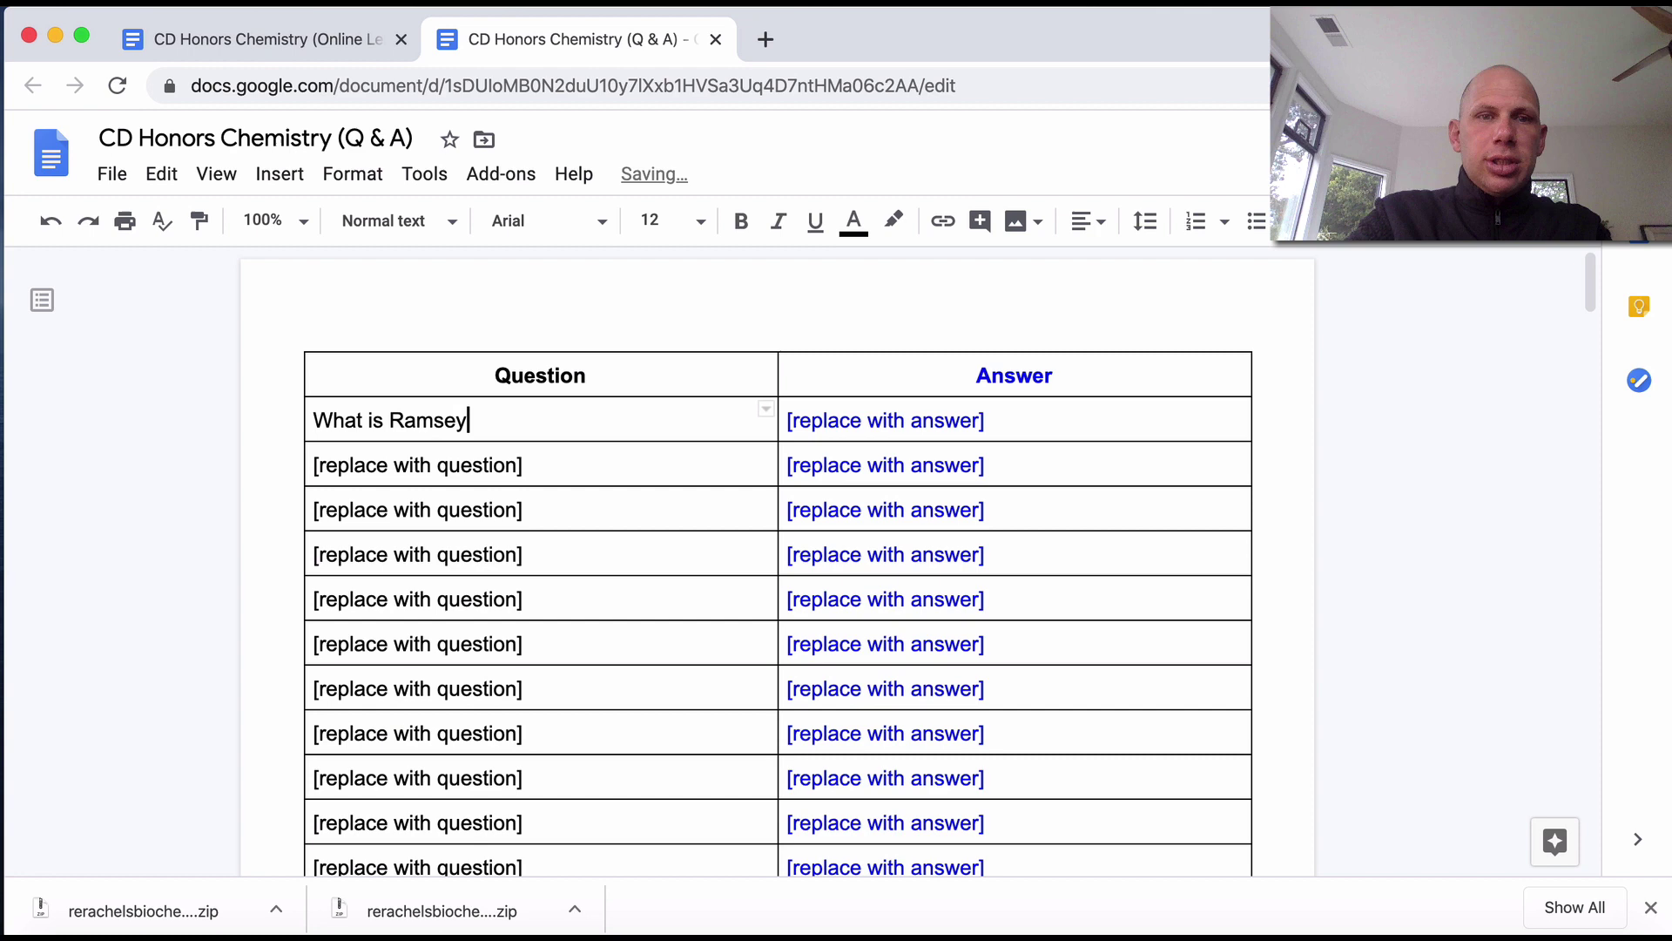
pyautogui.write("'s wife's name")
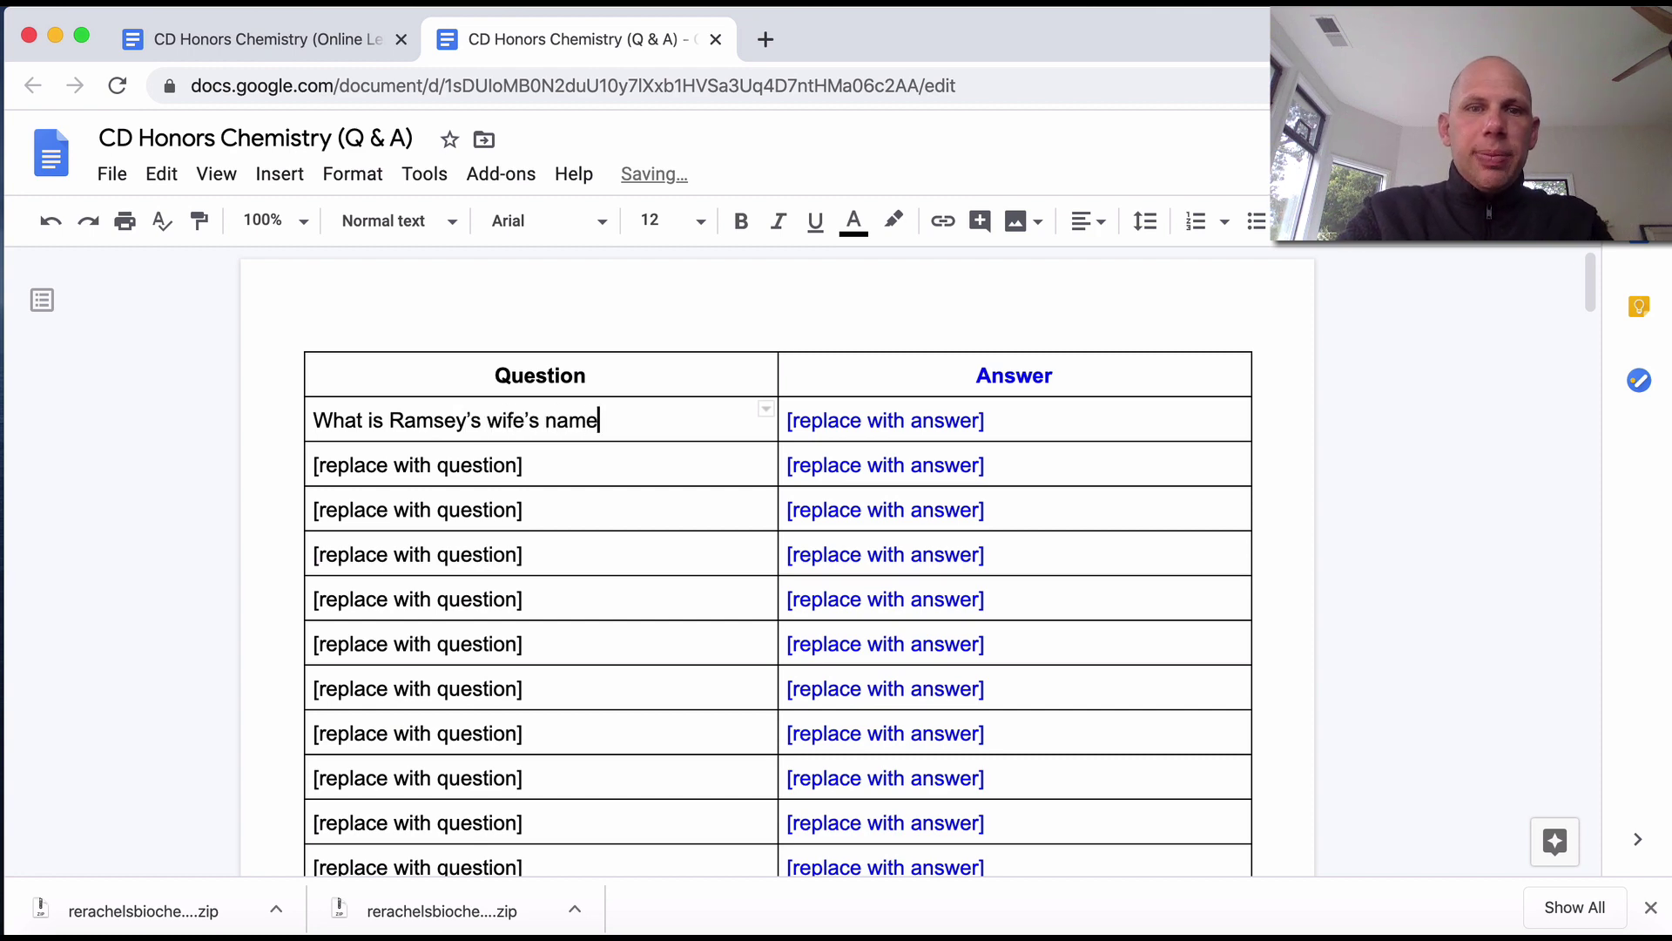
pyautogui.write('?')
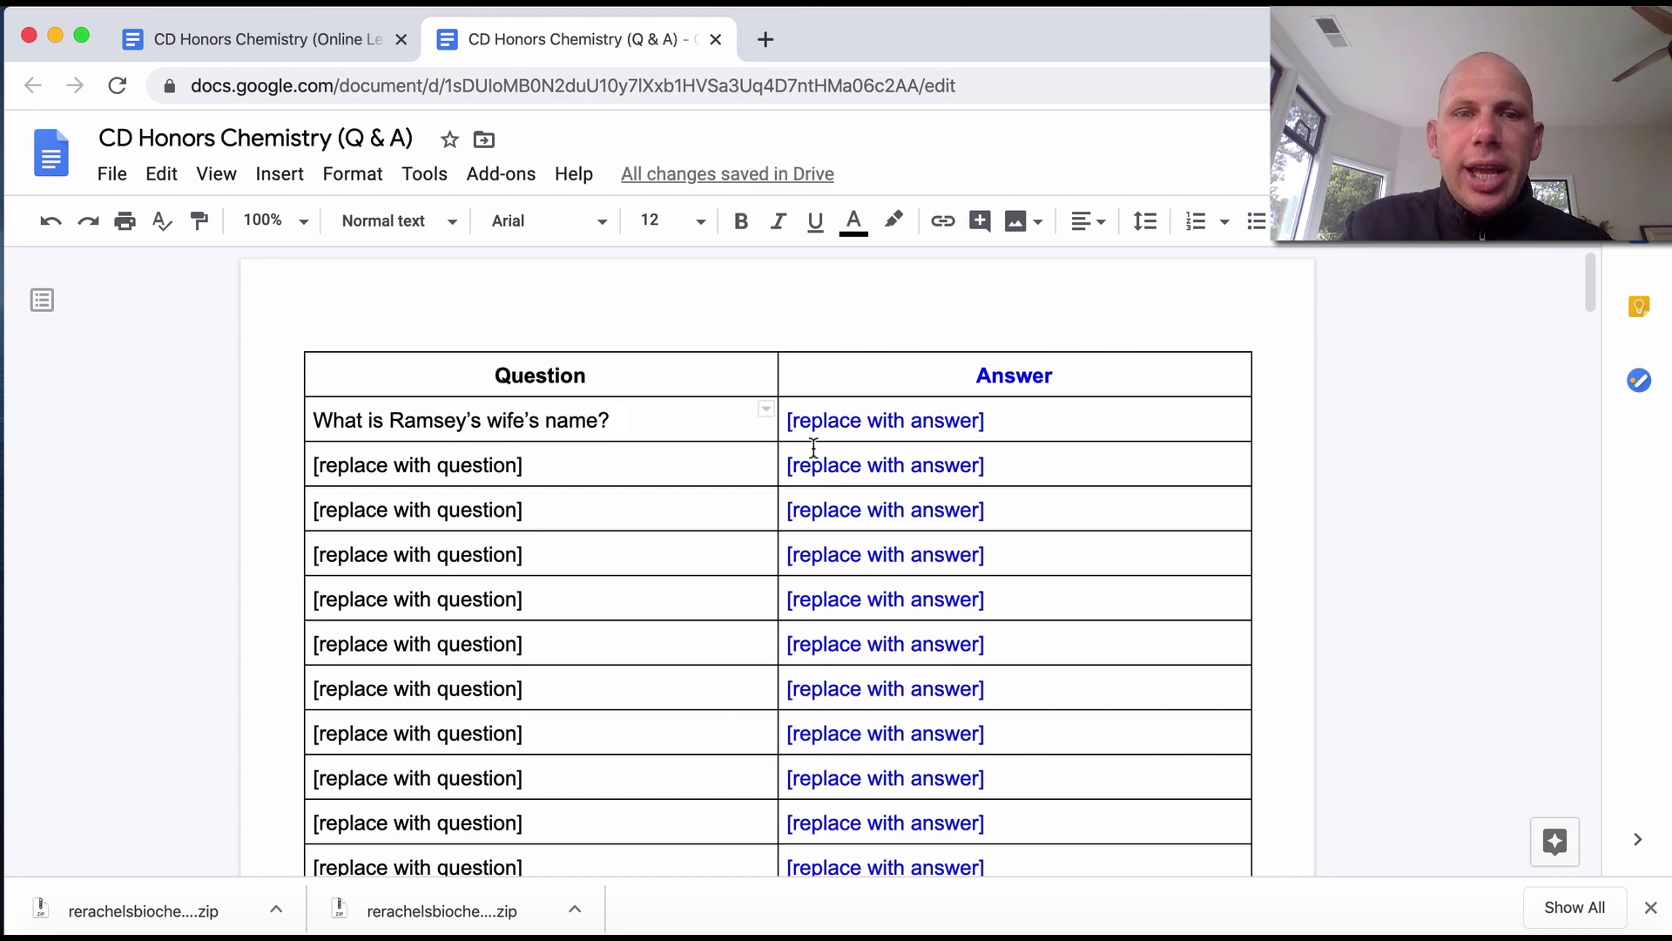
# Replace '[replace with answer]' in the first Answer cell with Jessica.
pyautogui.moveTo(990, 420); pyautogui.dragTo(789, 418)
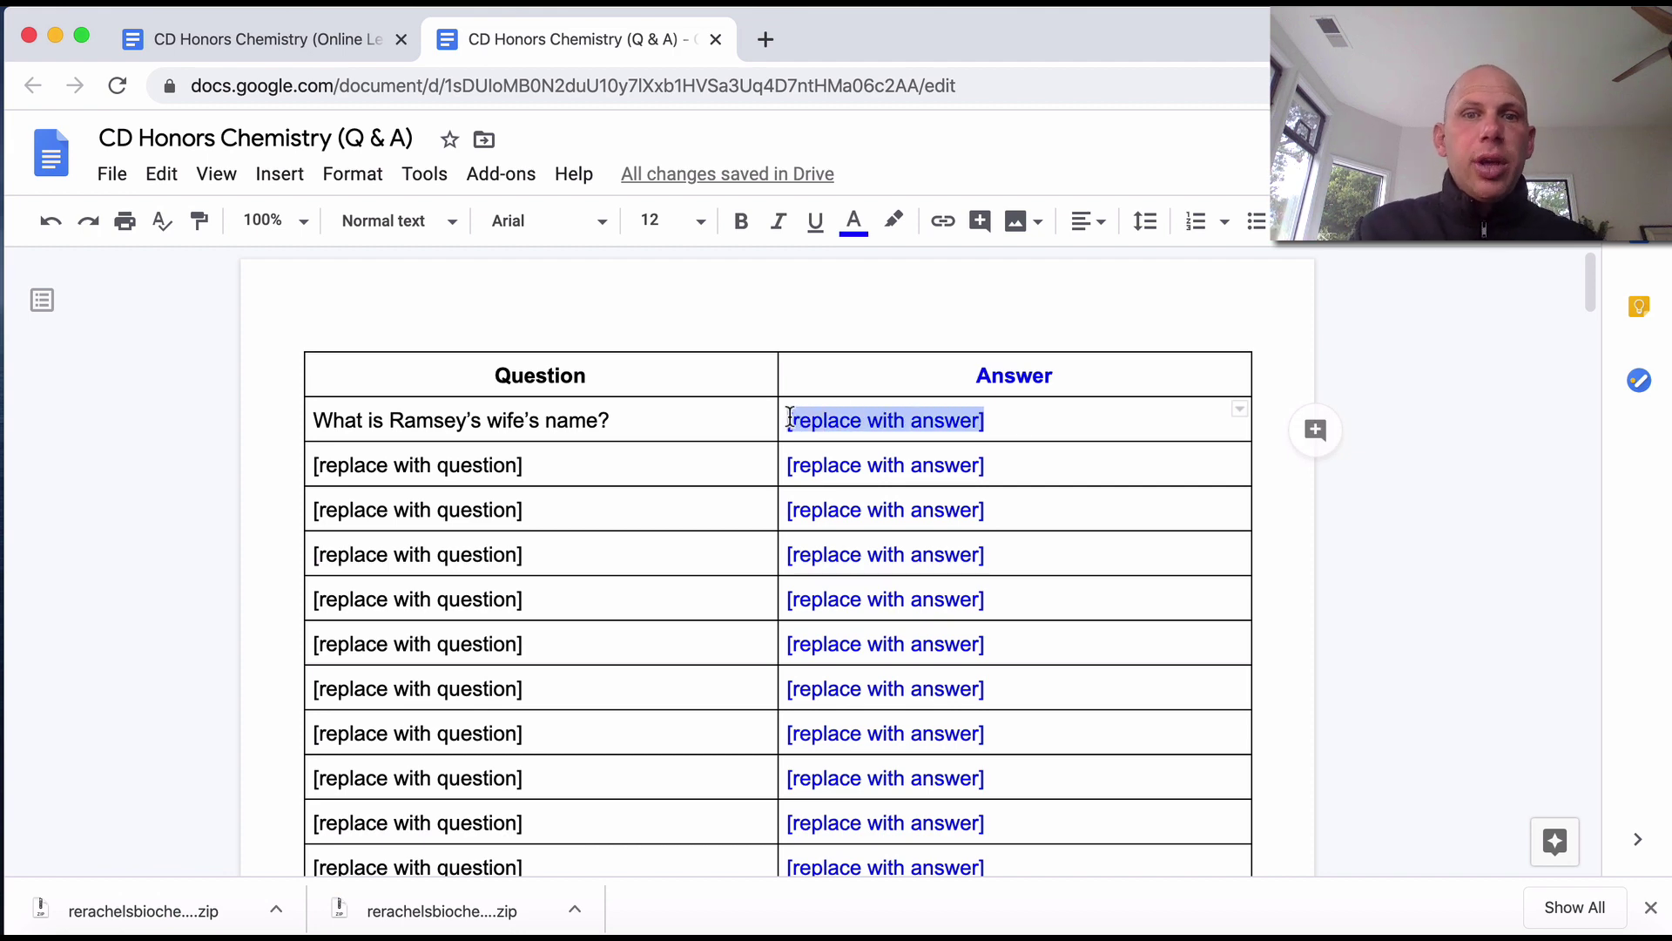
pyautogui.write('Jess')
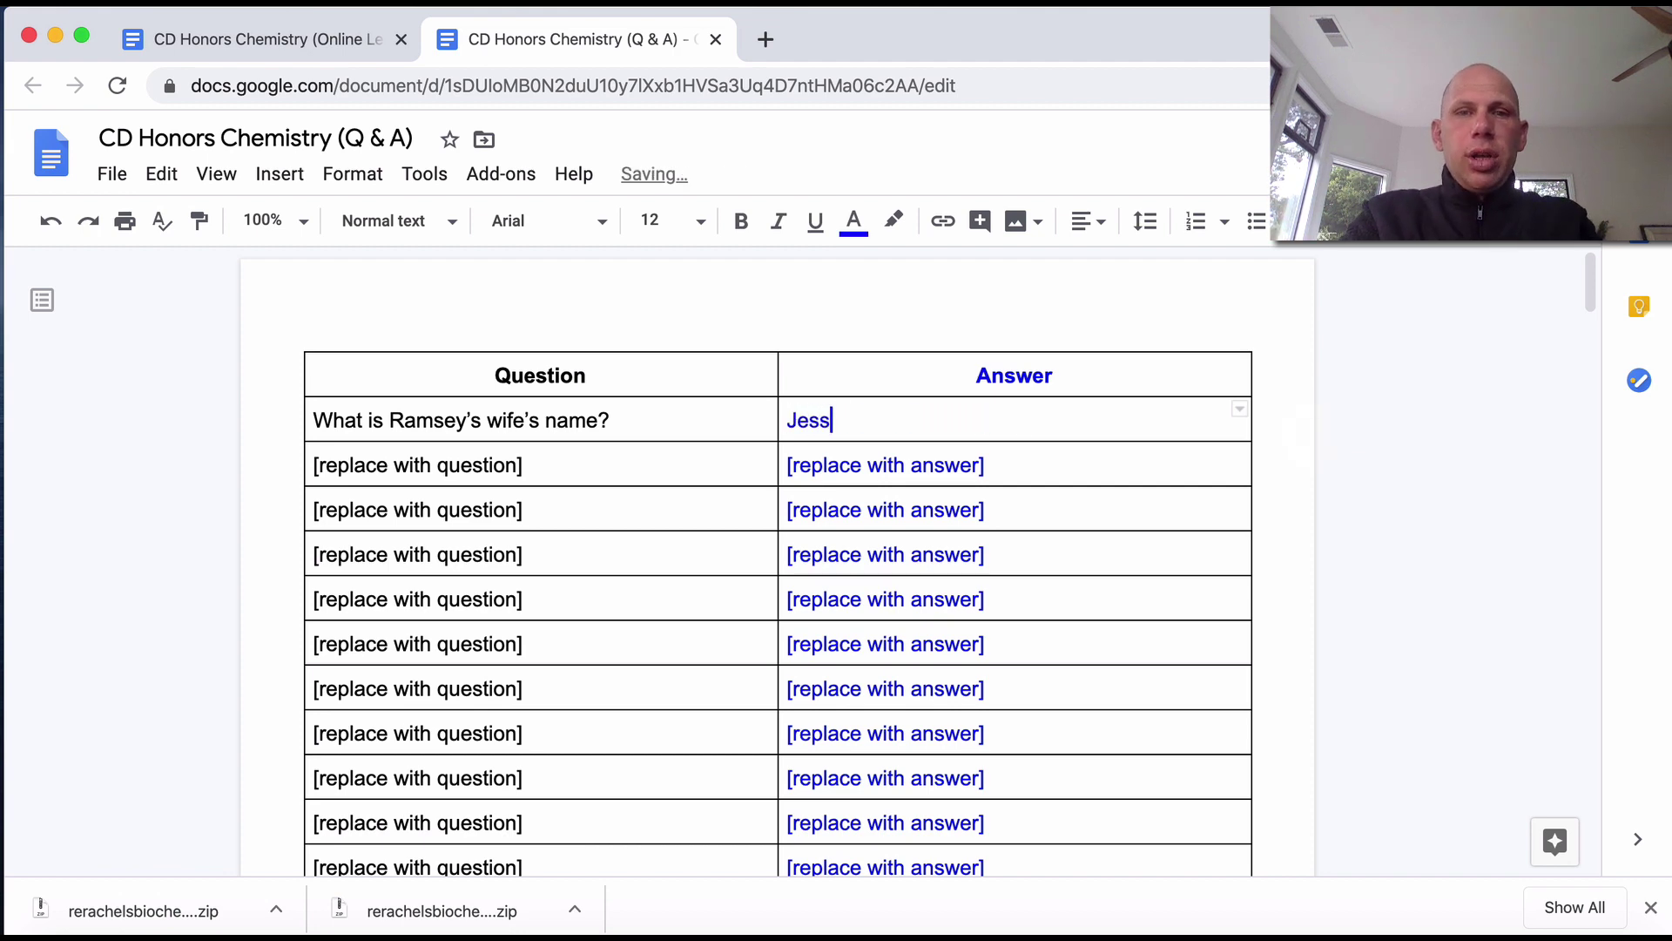
pyautogui.write('ica')
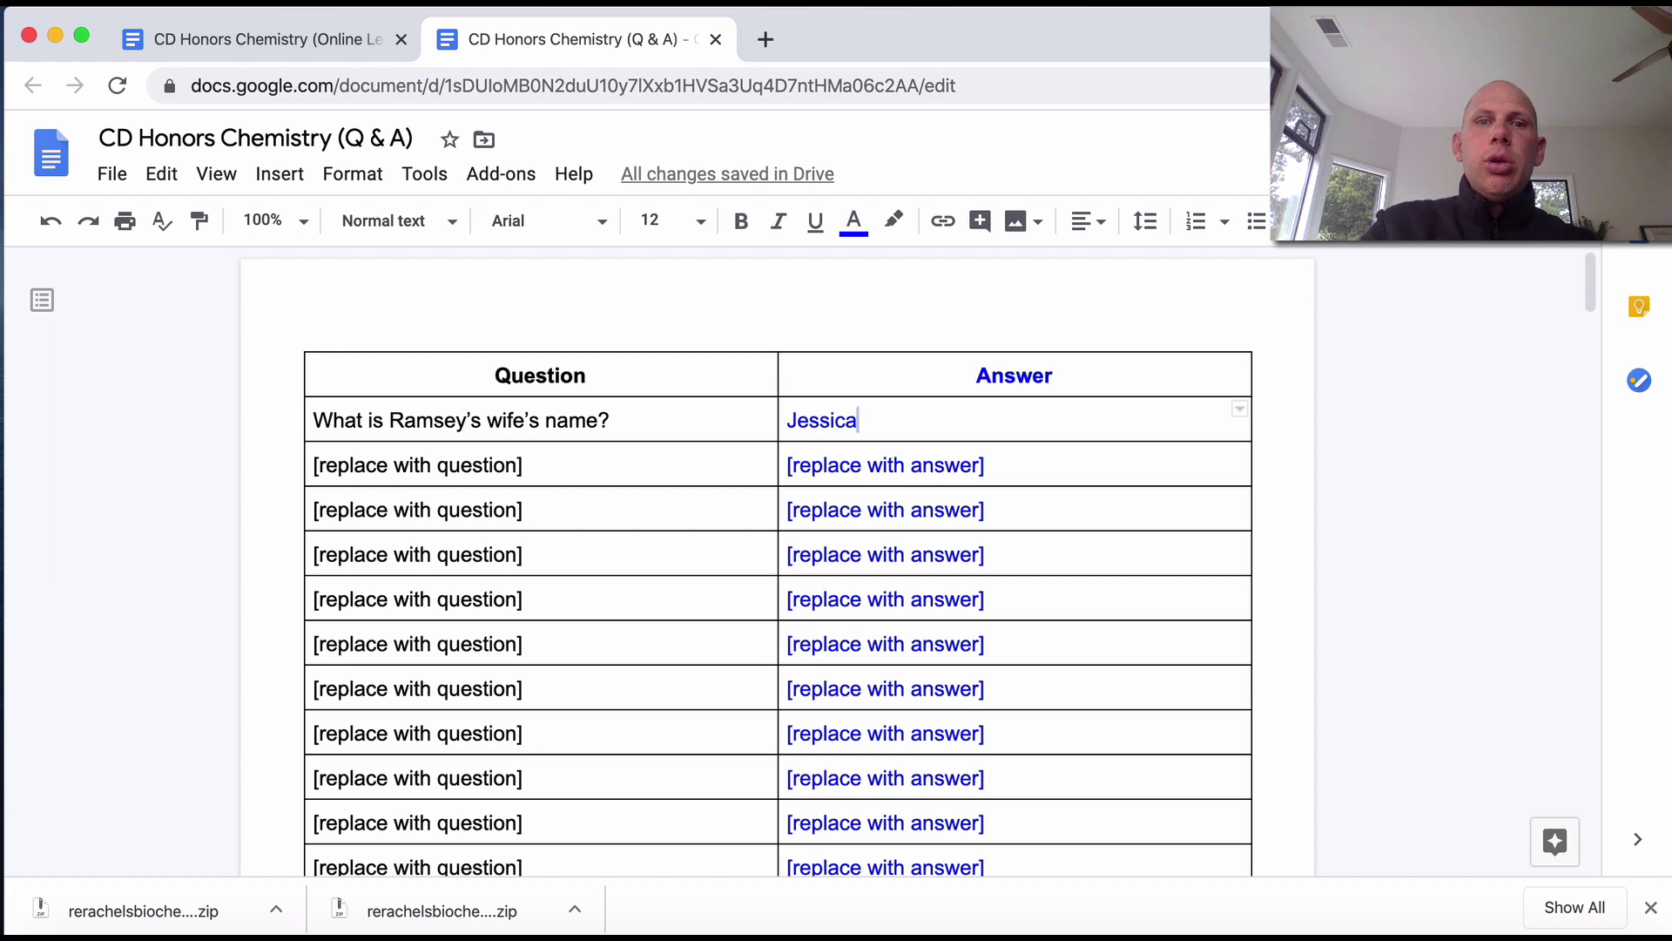
pyautogui.moveTo(862, 420); pyautogui.dragTo(788, 420)
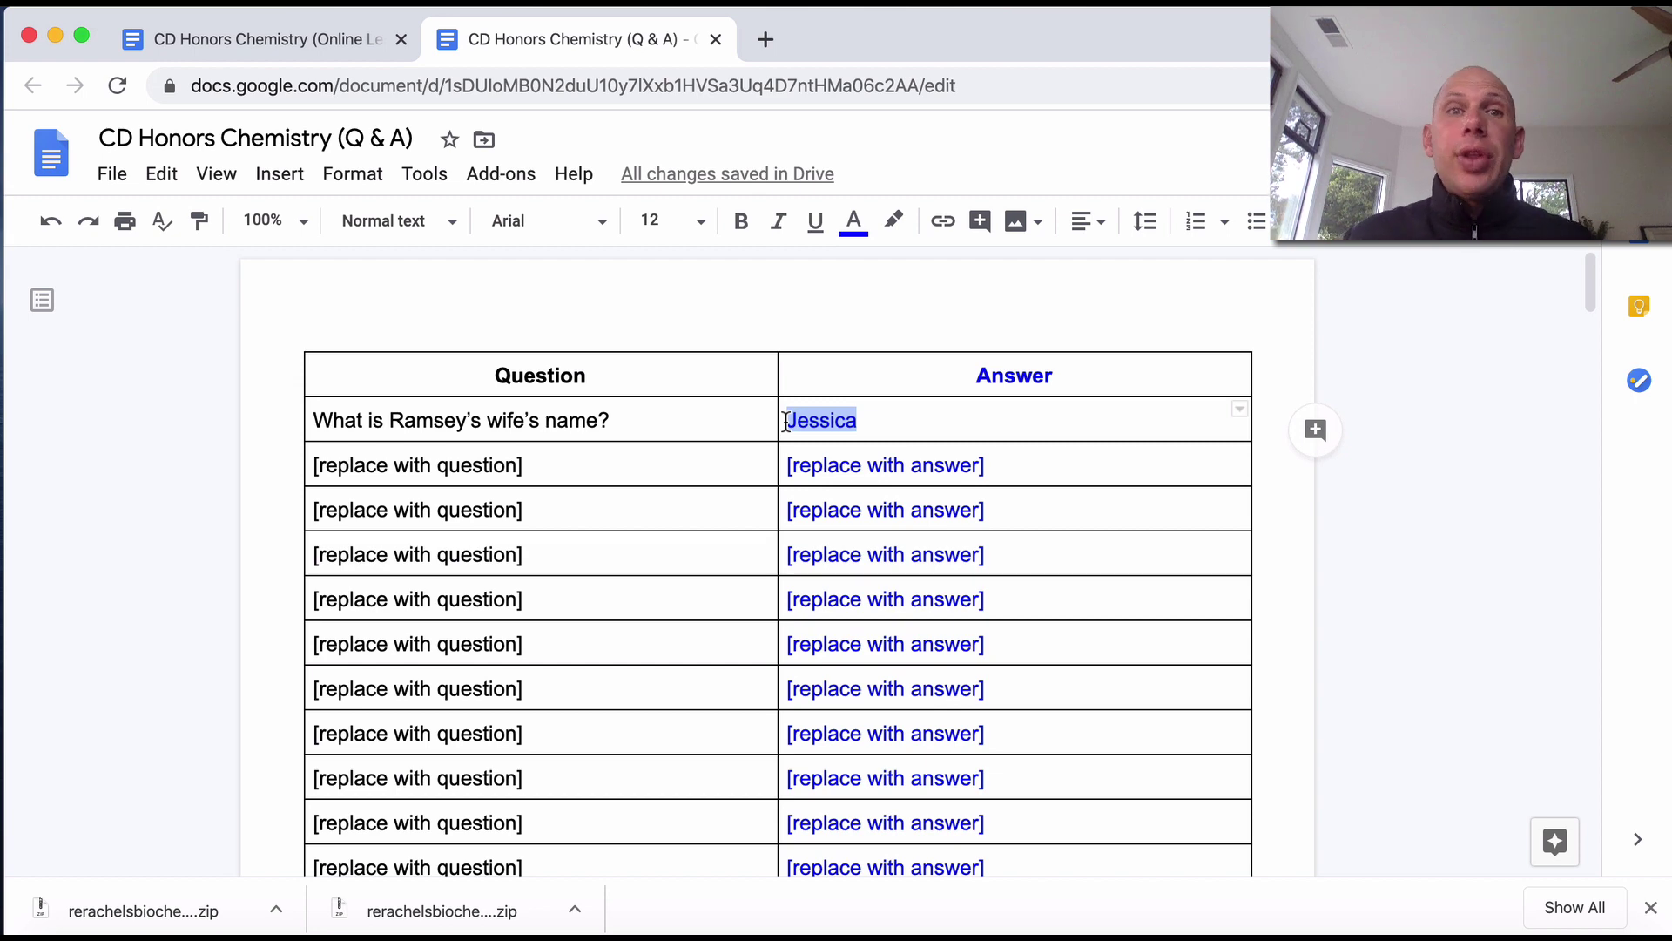
pyautogui.scroll(-5, 721, 699)
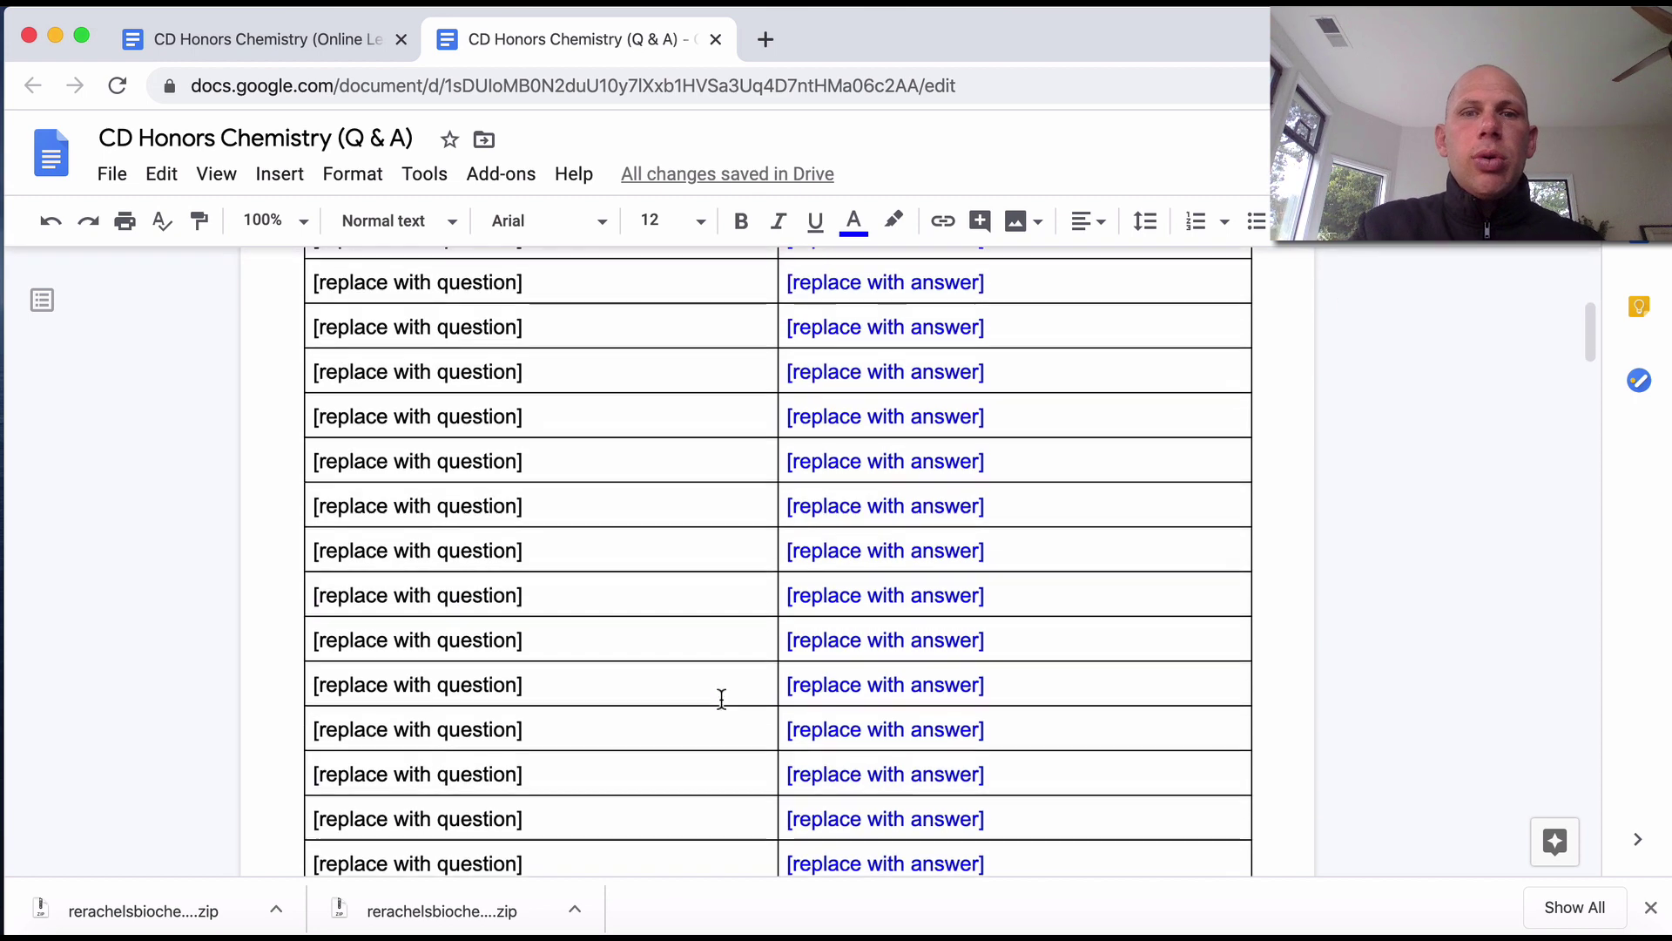
pyautogui.scroll(-5, 721, 699)
pyautogui.scroll(-5, 721, 699)
pyautogui.scroll(5, 721, 699)
pyautogui.scroll(5, 721, 699)
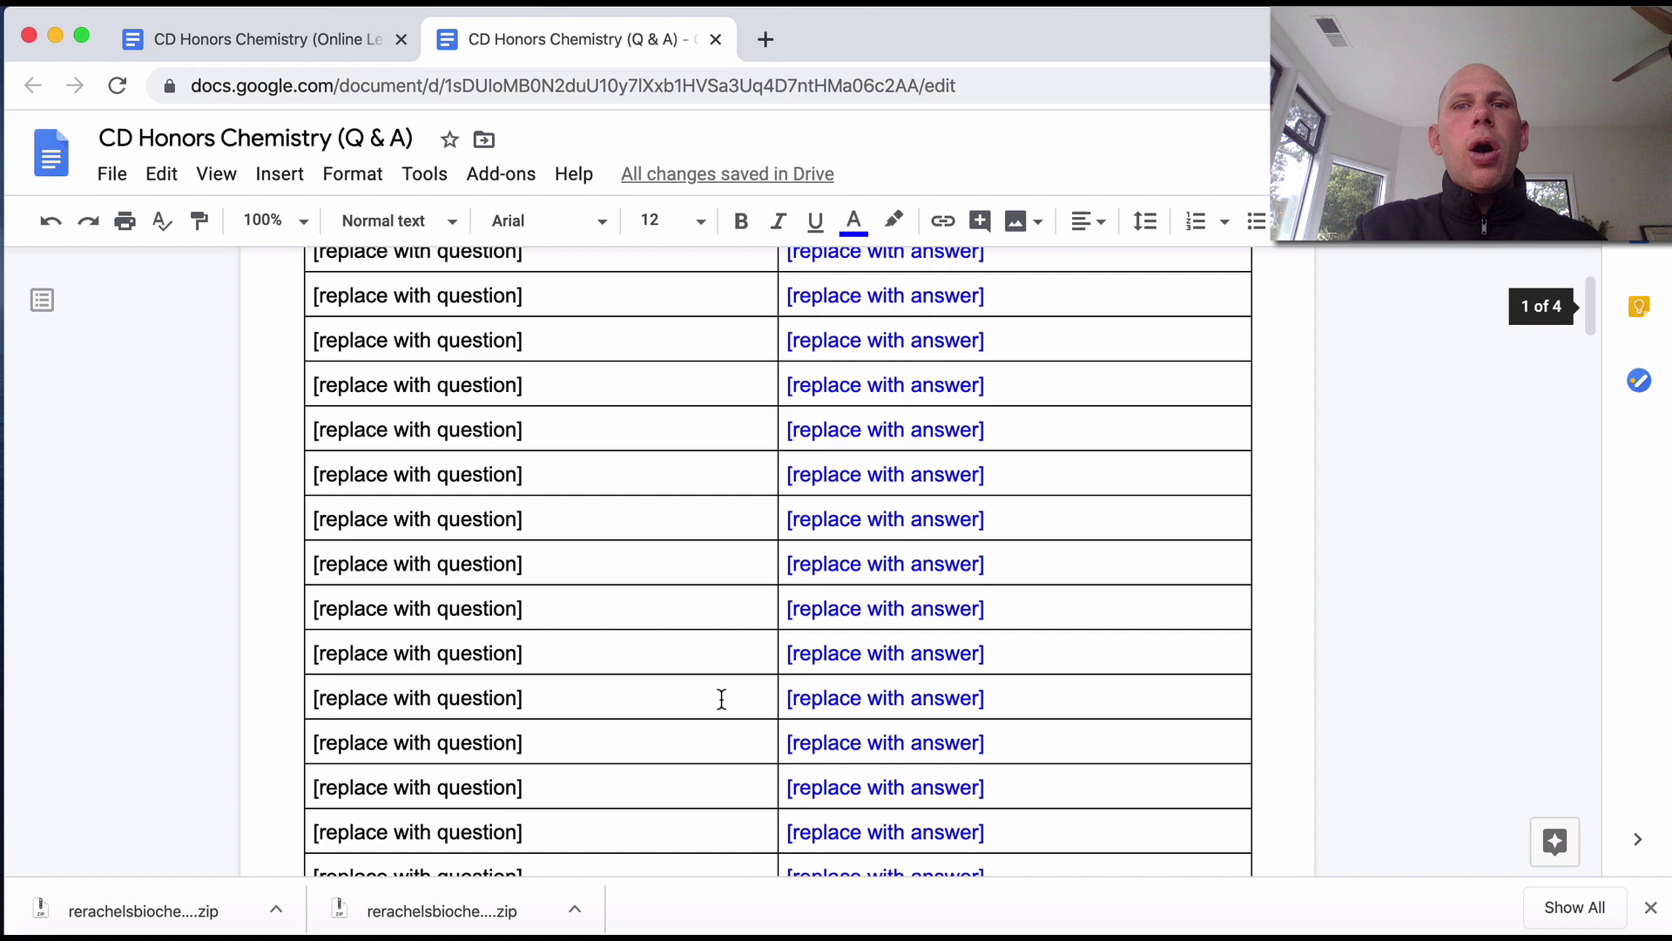
pyautogui.scroll(5, 722, 699)
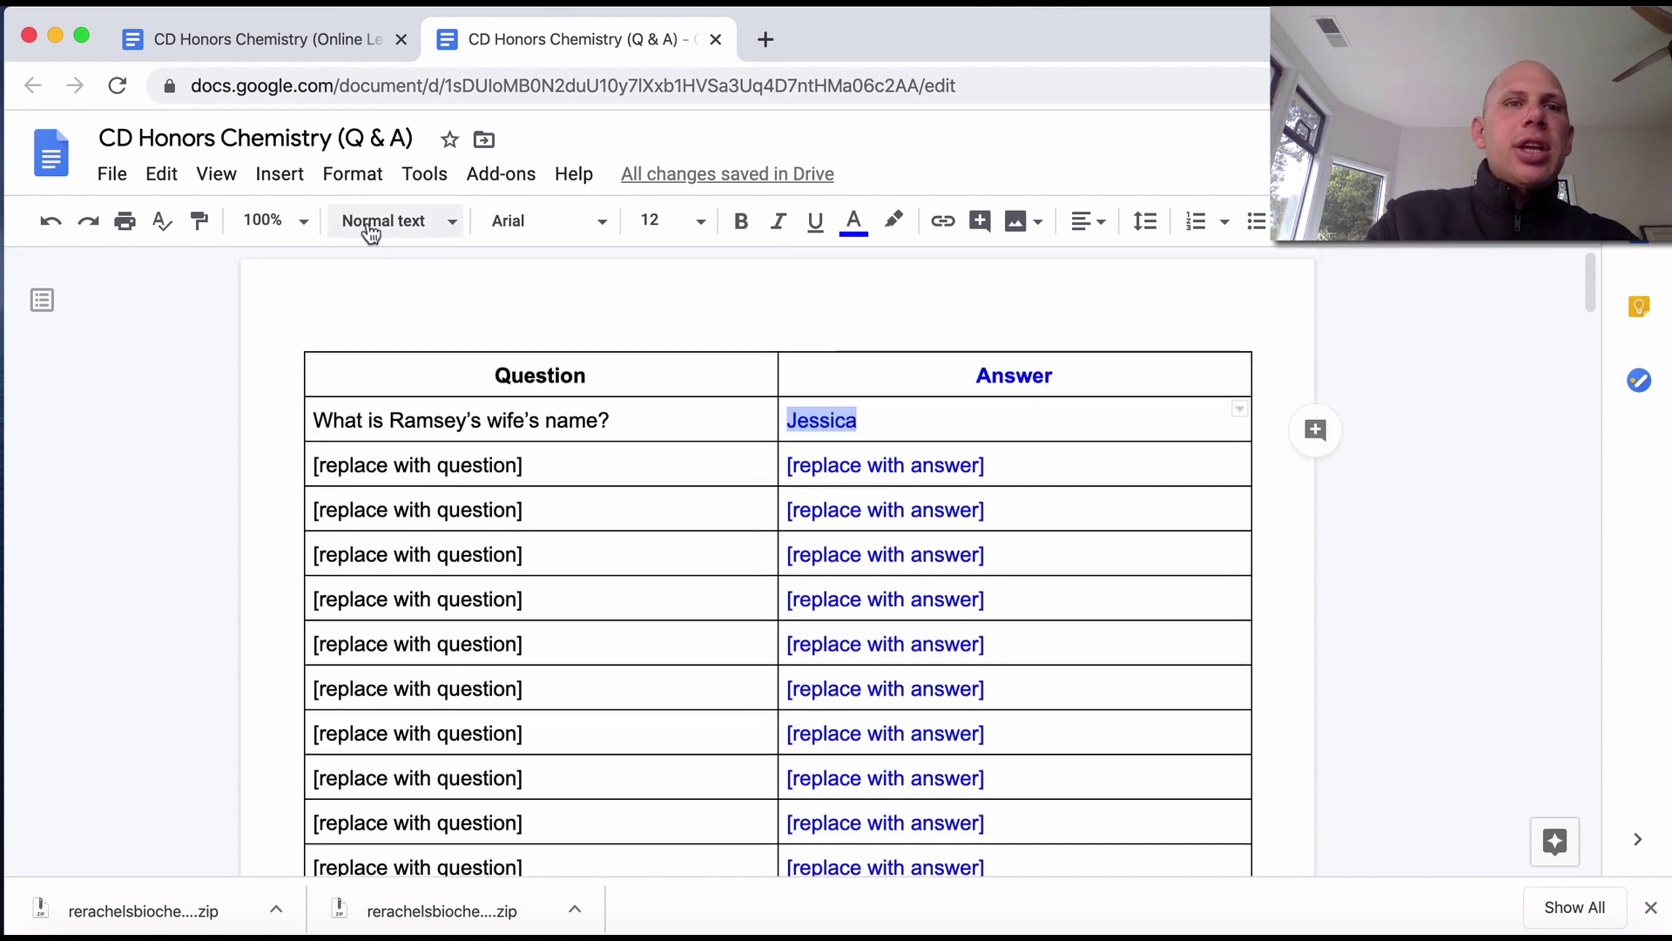
# Switch to the CD Honors Chemistry (Online Lessons) browser tab.
pyautogui.click(268, 39)
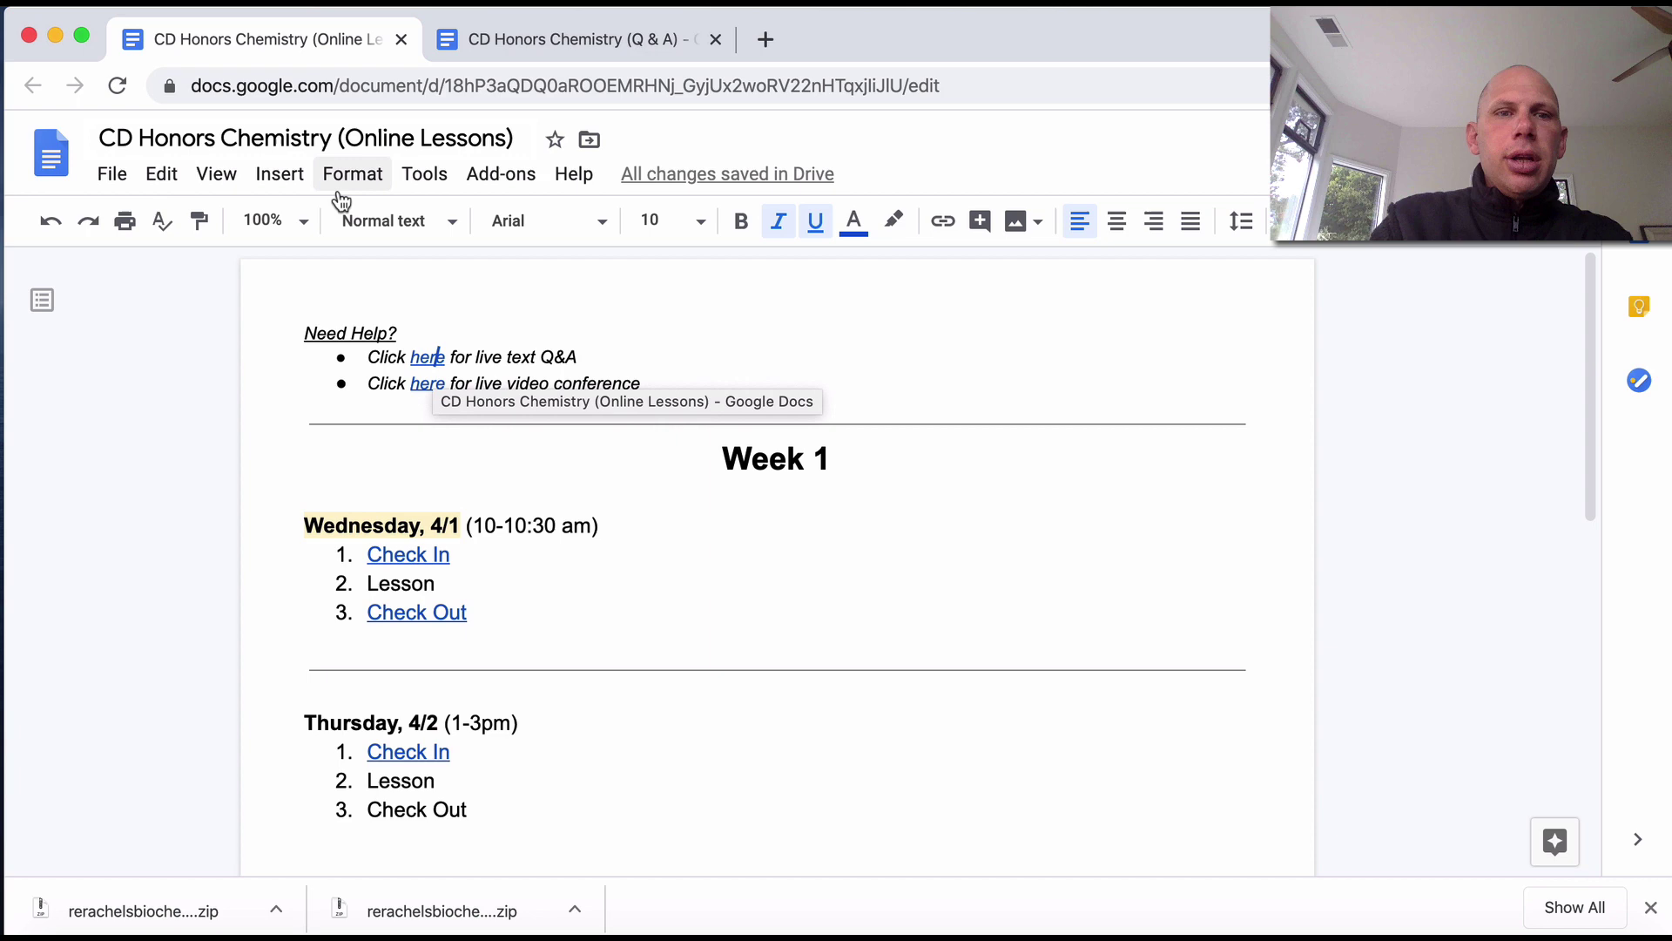
# Open the zoom.us meeting URL from the live video conference 'here' link.
pyautogui.click(427, 393)
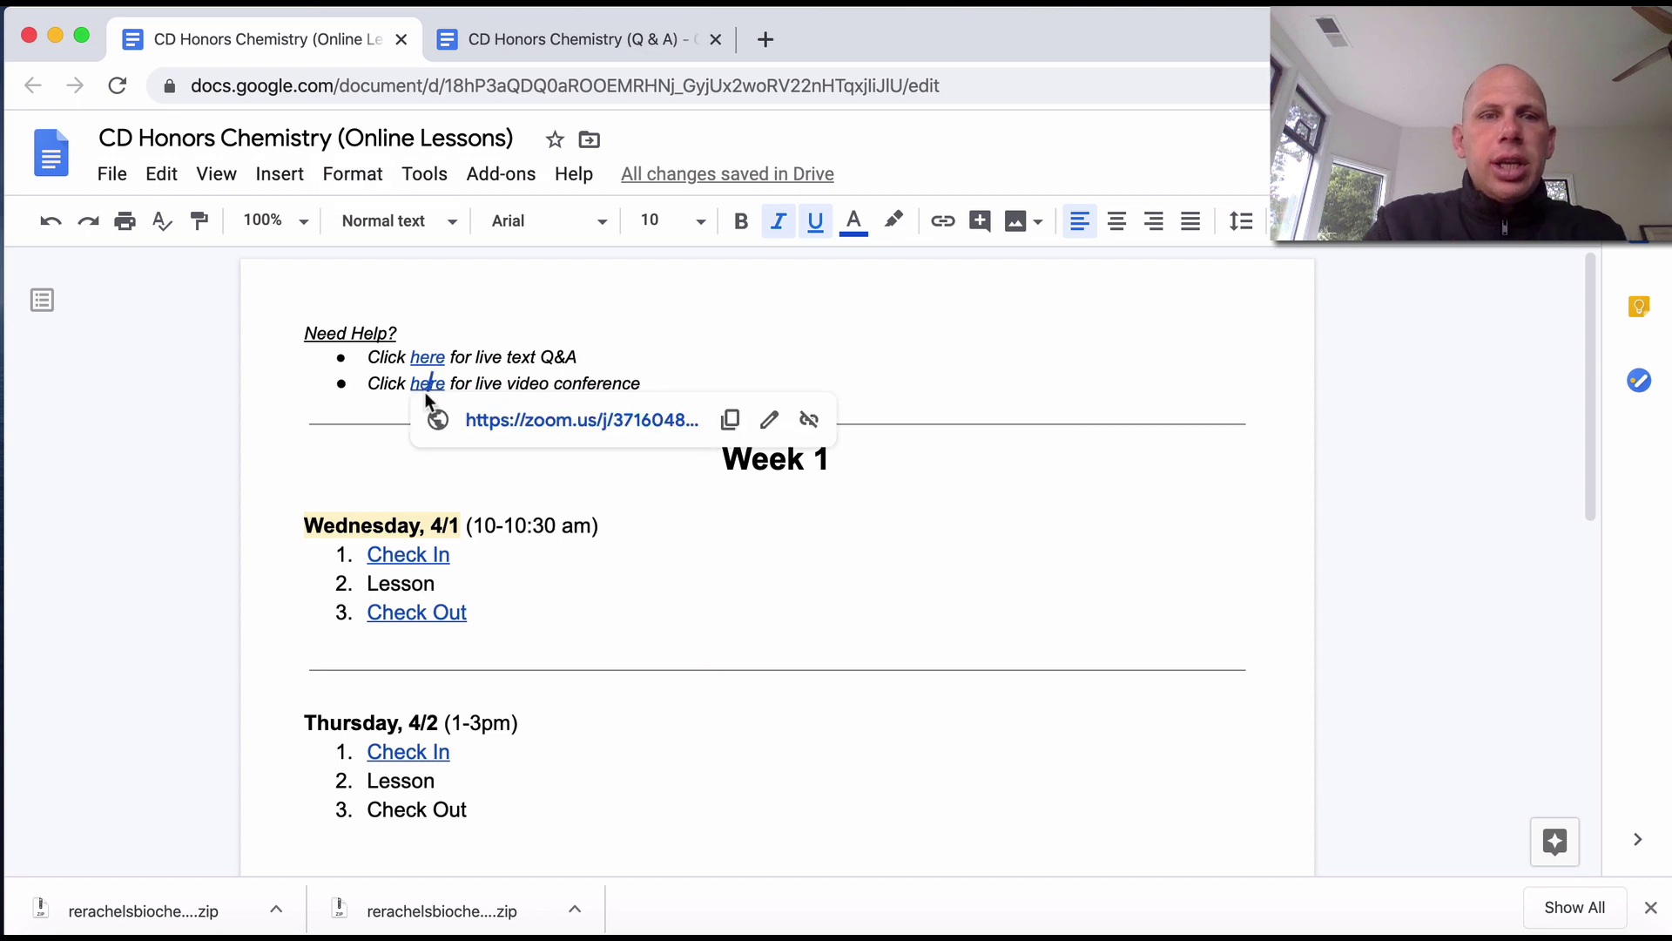
pyautogui.click(515, 422)
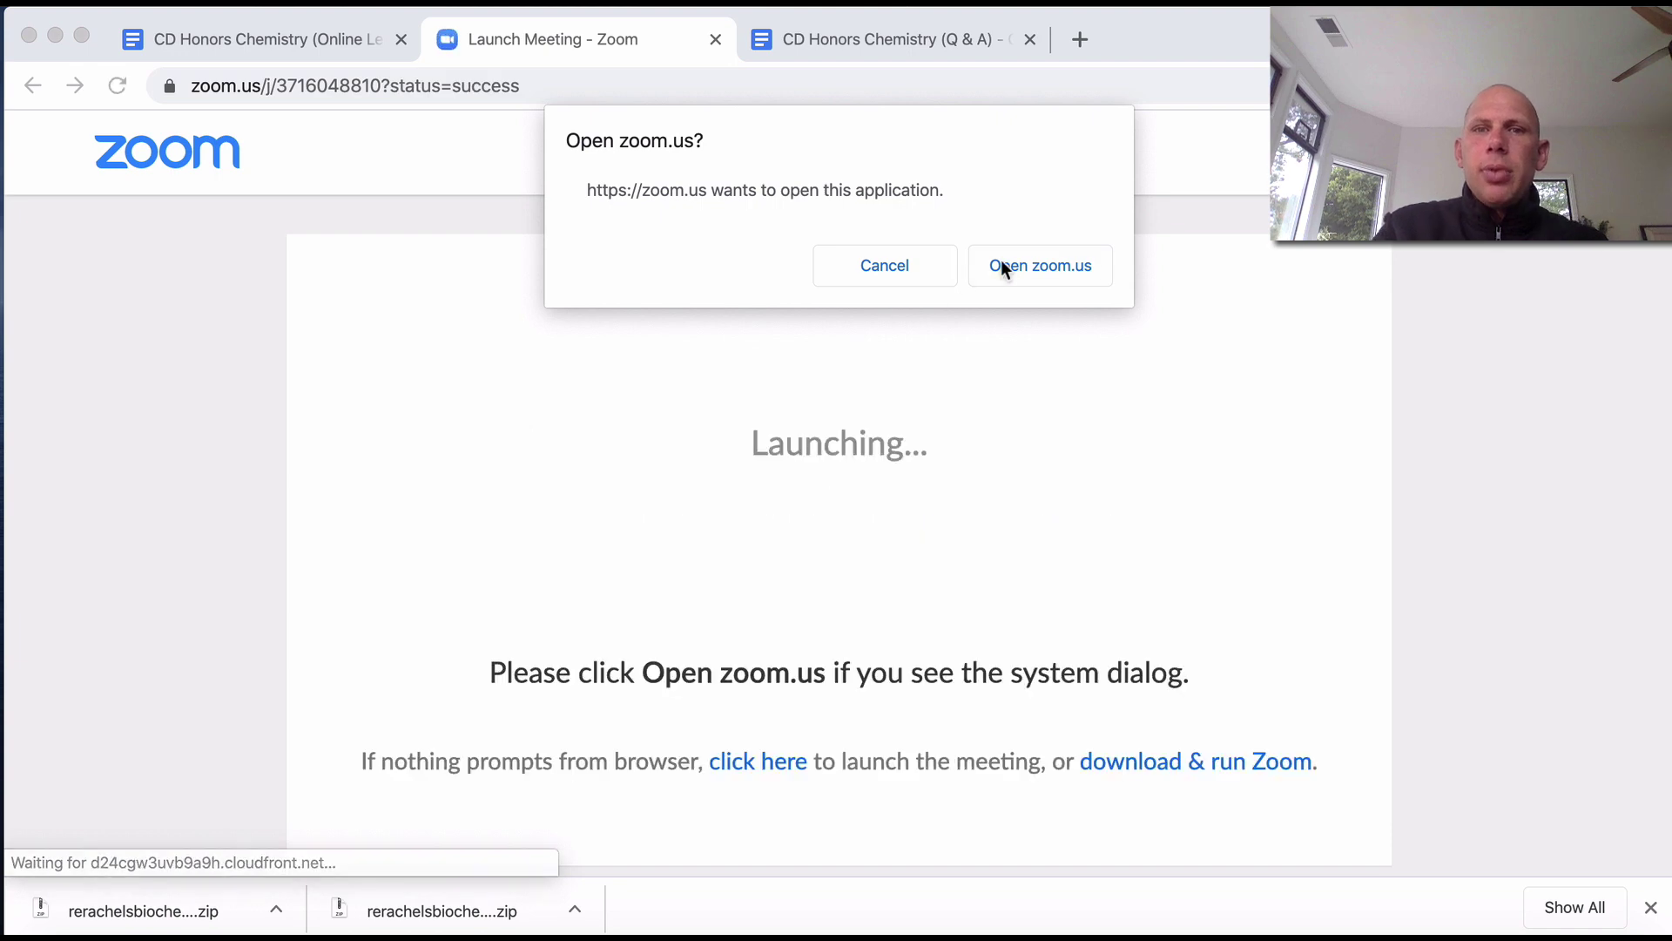
# Launch Zoom, join with computer audio, then end and leave the meeting.
pyautogui.click(1018, 262)
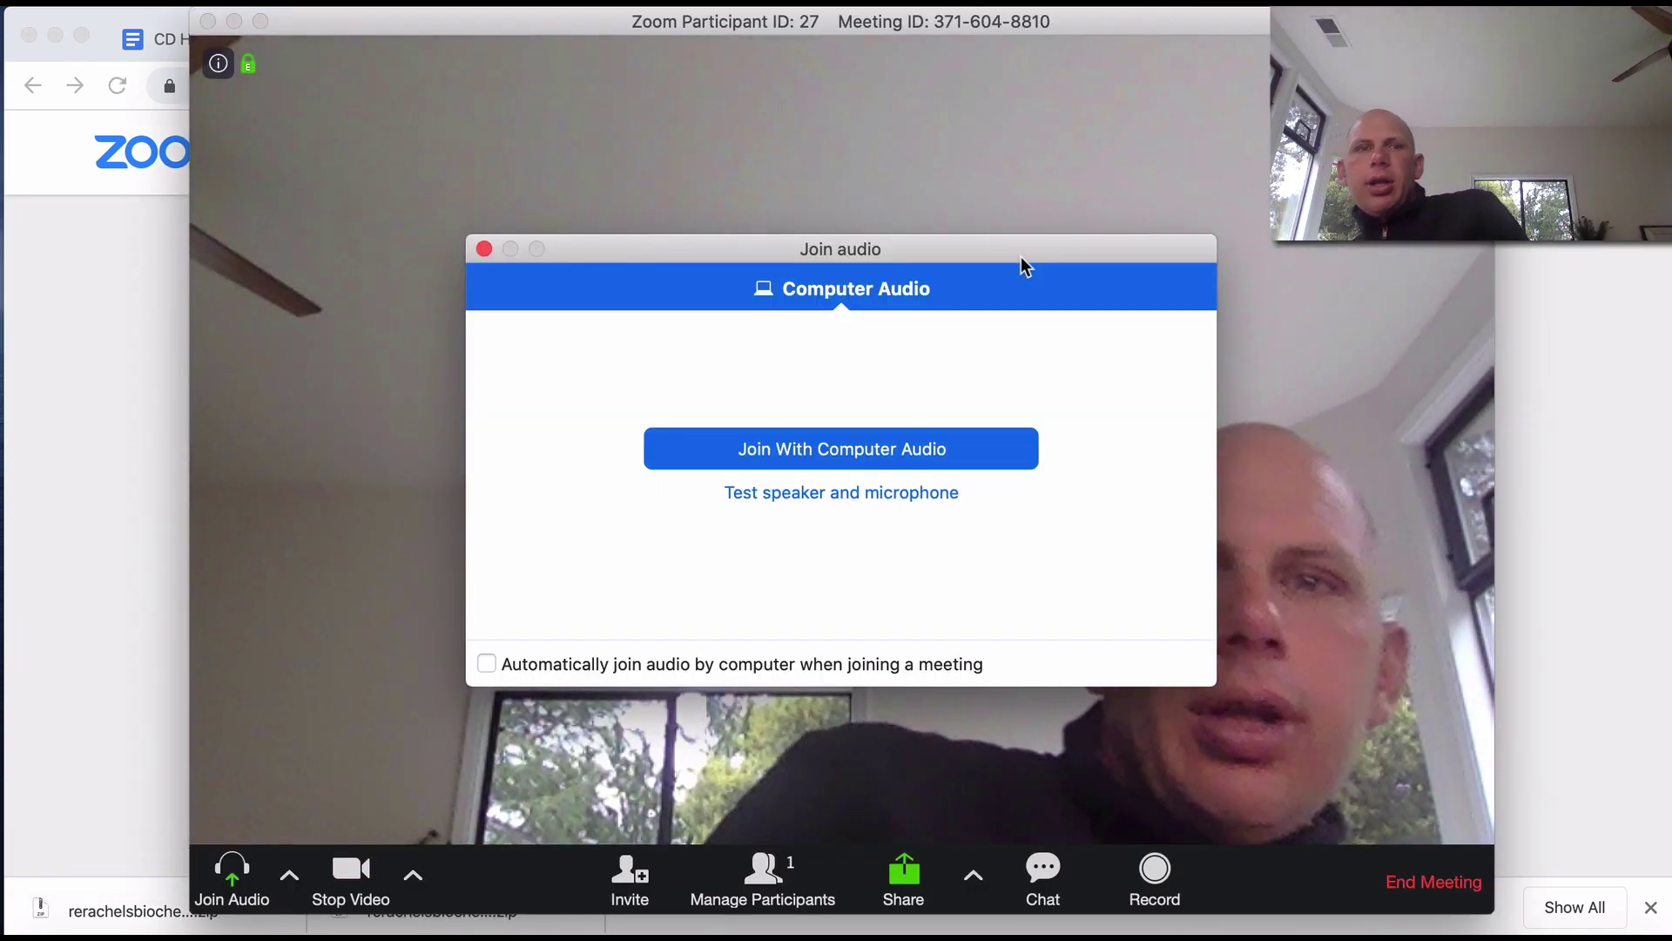
pyautogui.click(866, 439)
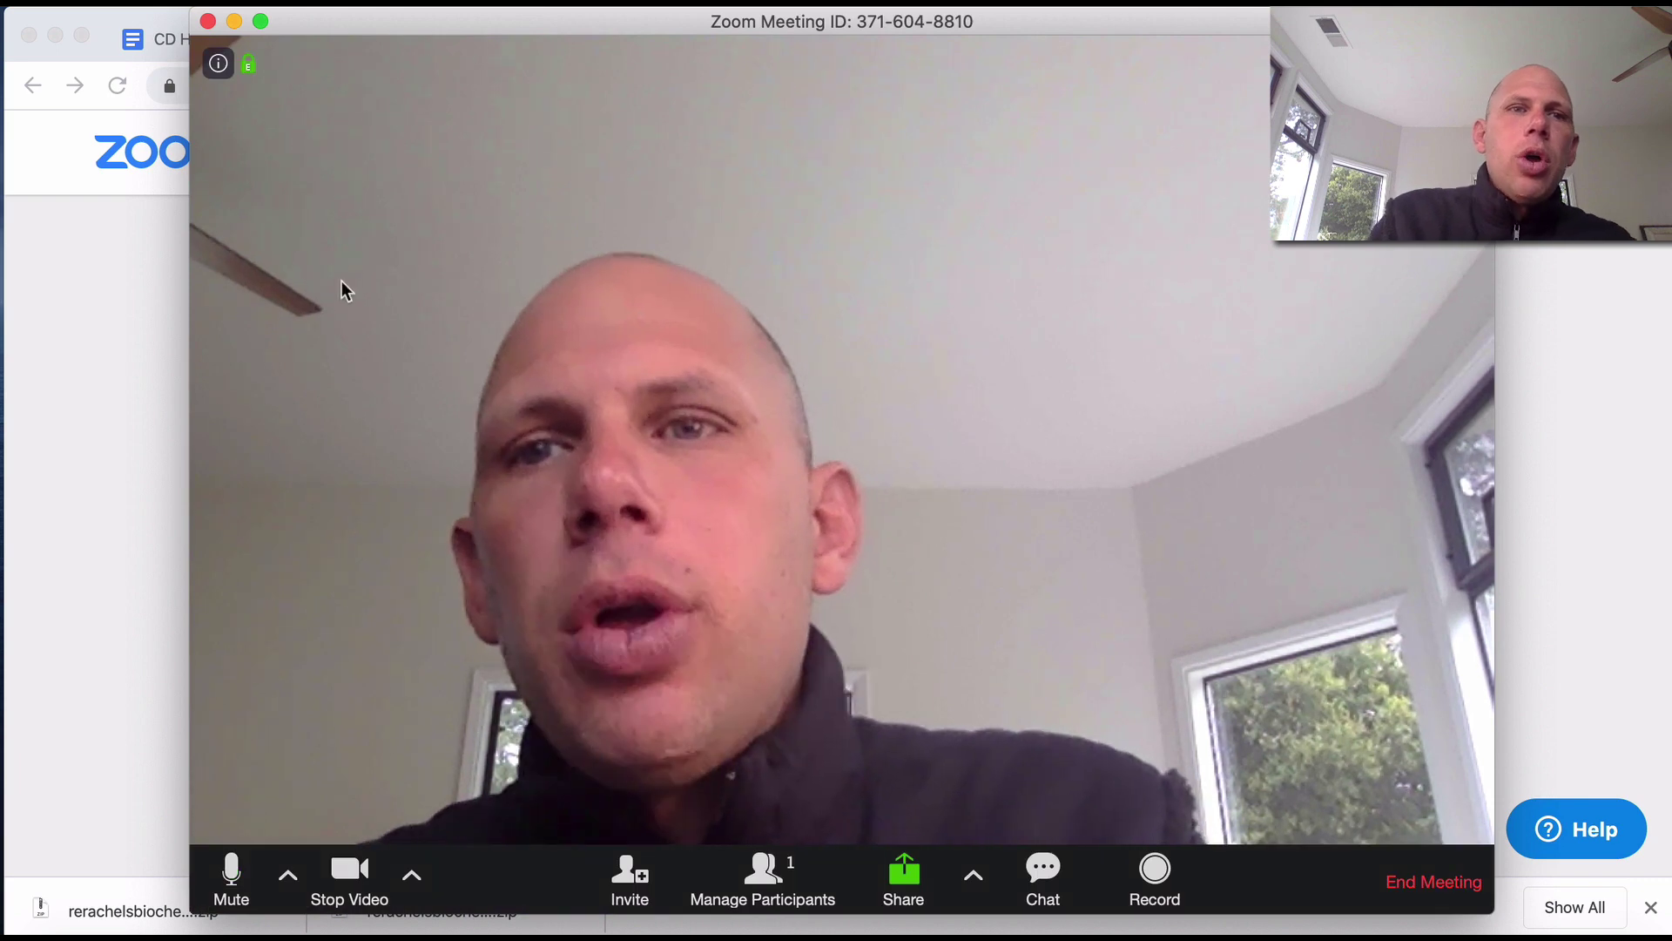
pyautogui.click(207, 22)
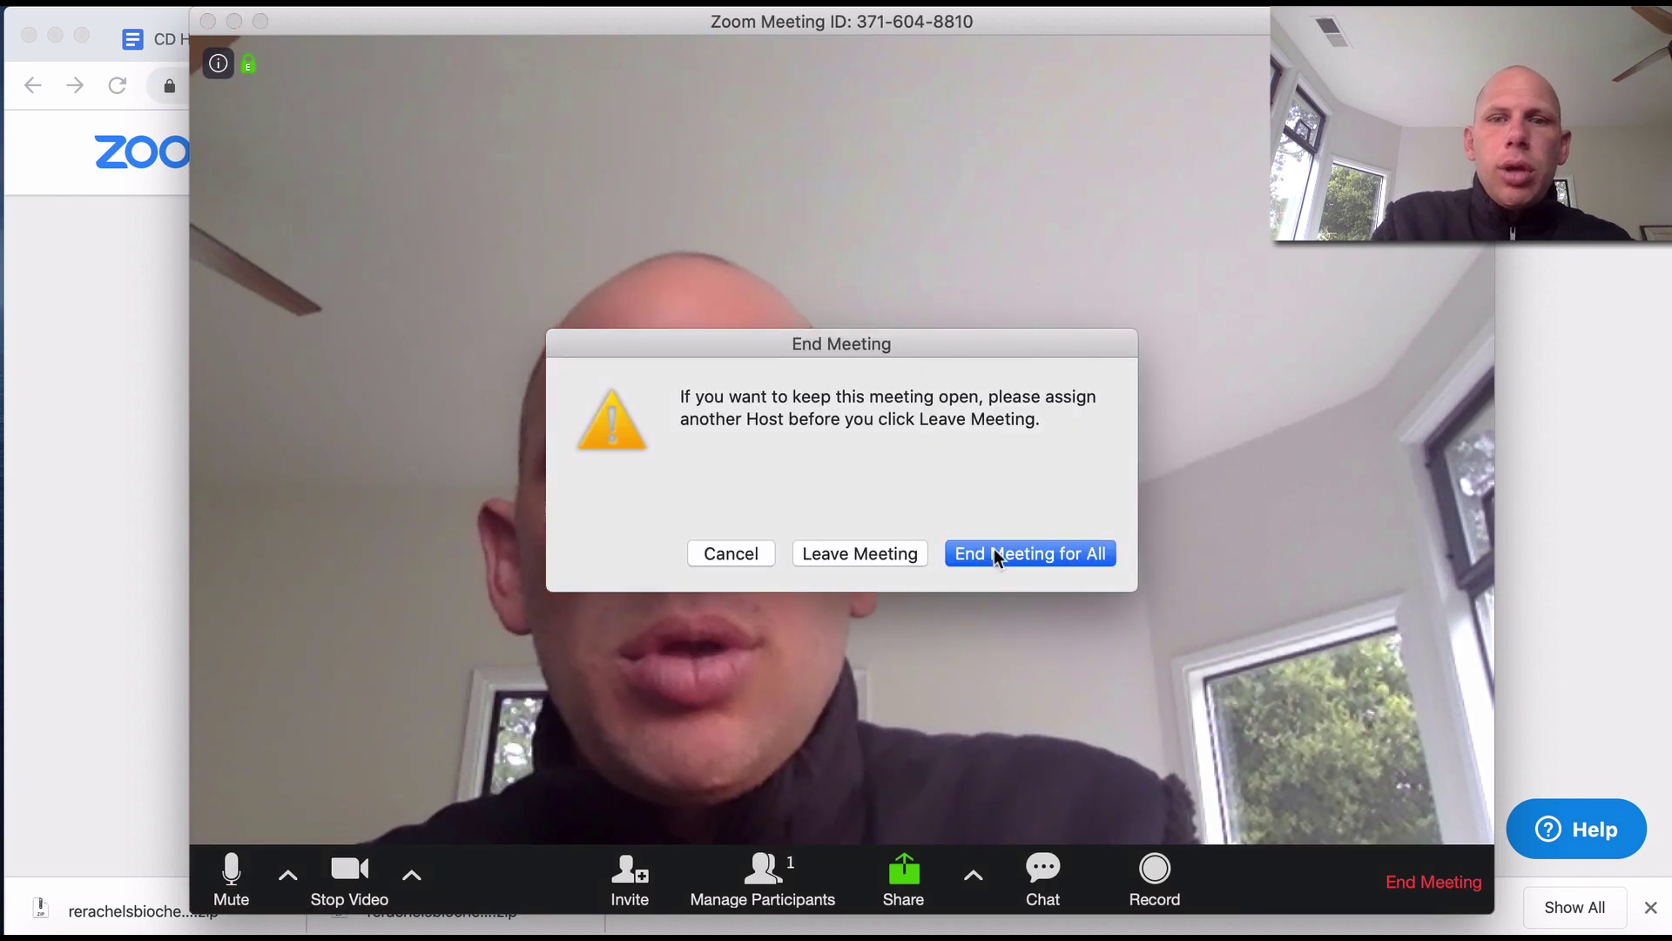
pyautogui.click(900, 555)
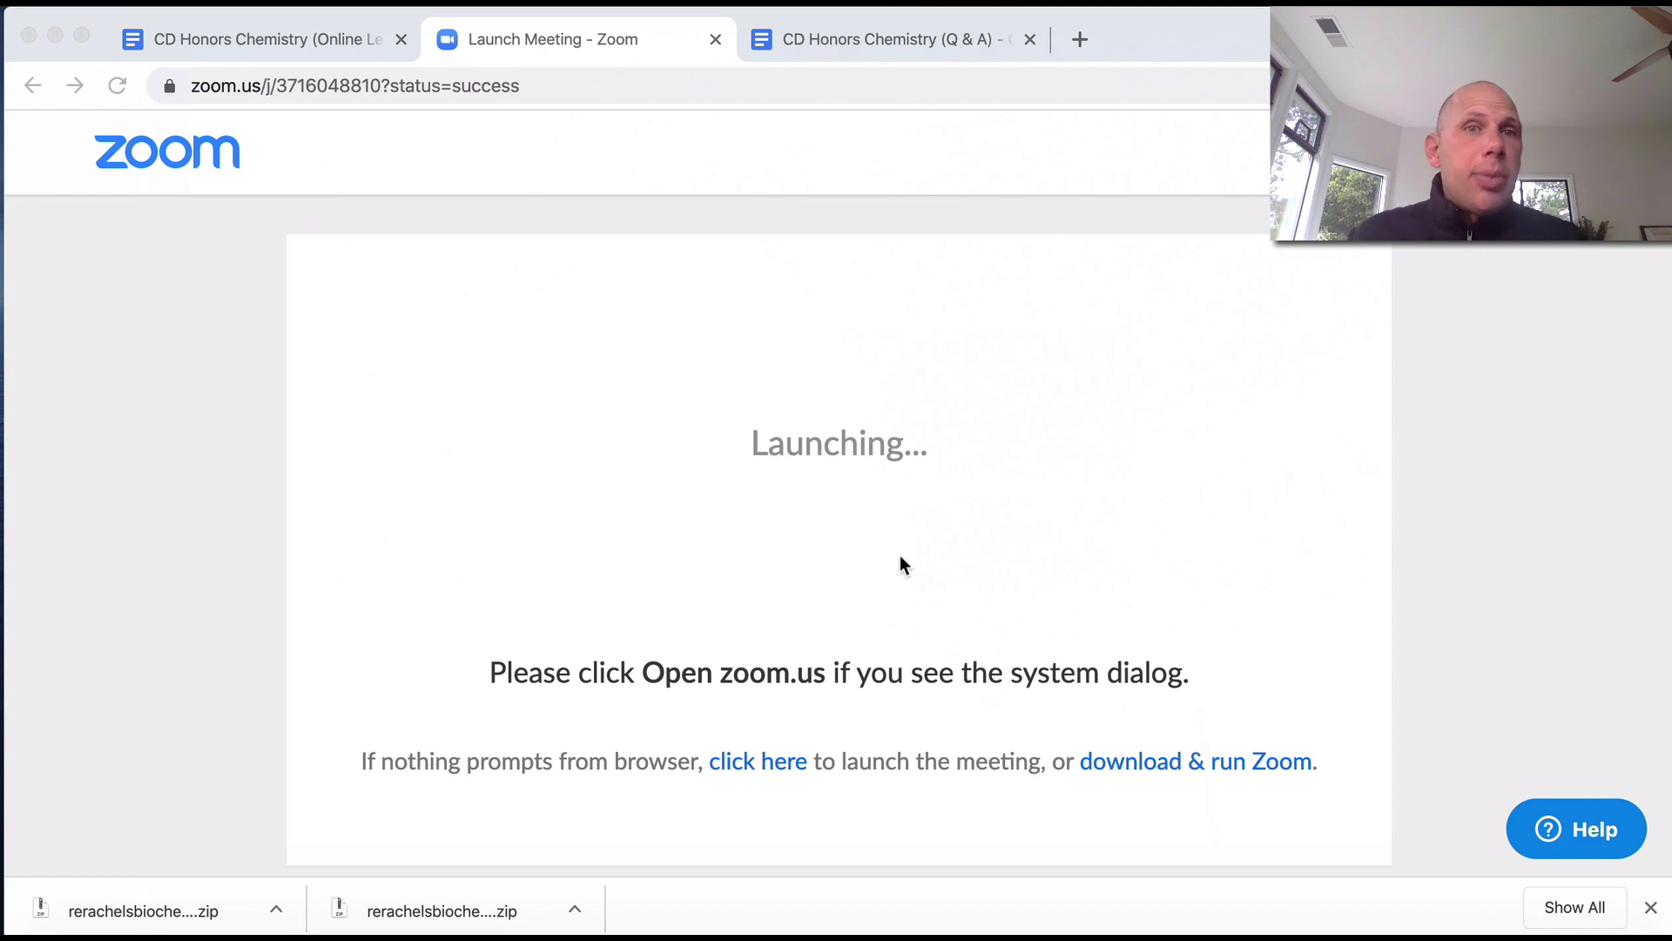
# On the Online Lessons doc, preview the Check Out and live text Q&A links.
pyautogui.click(293, 41)
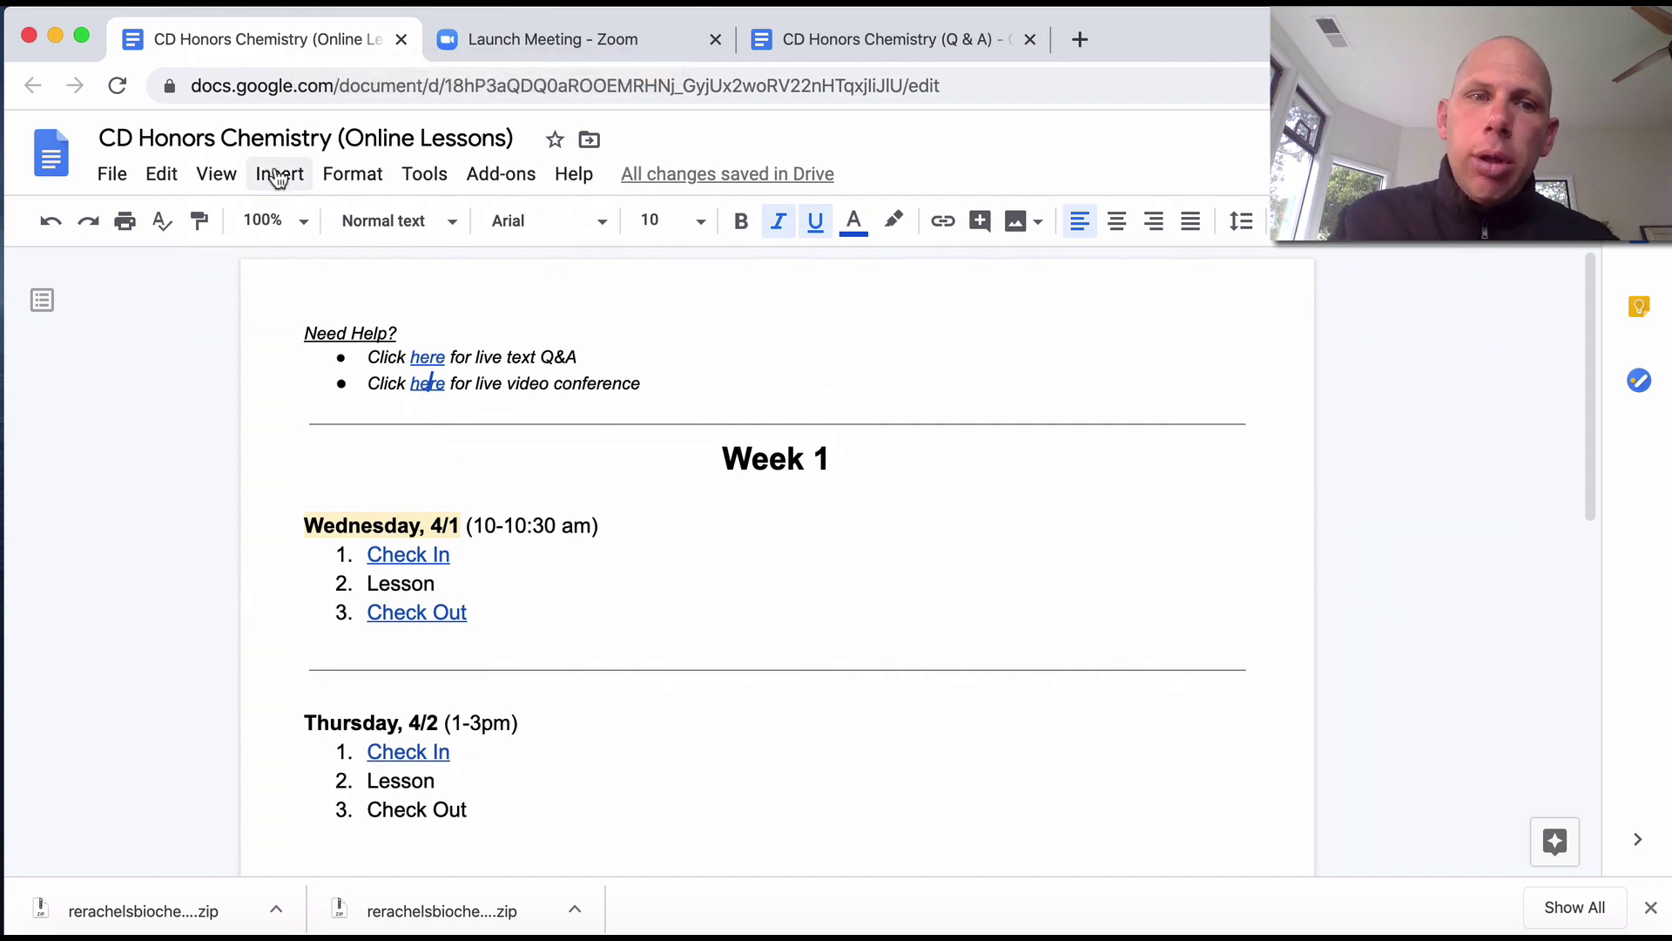
pyautogui.click(368, 584)
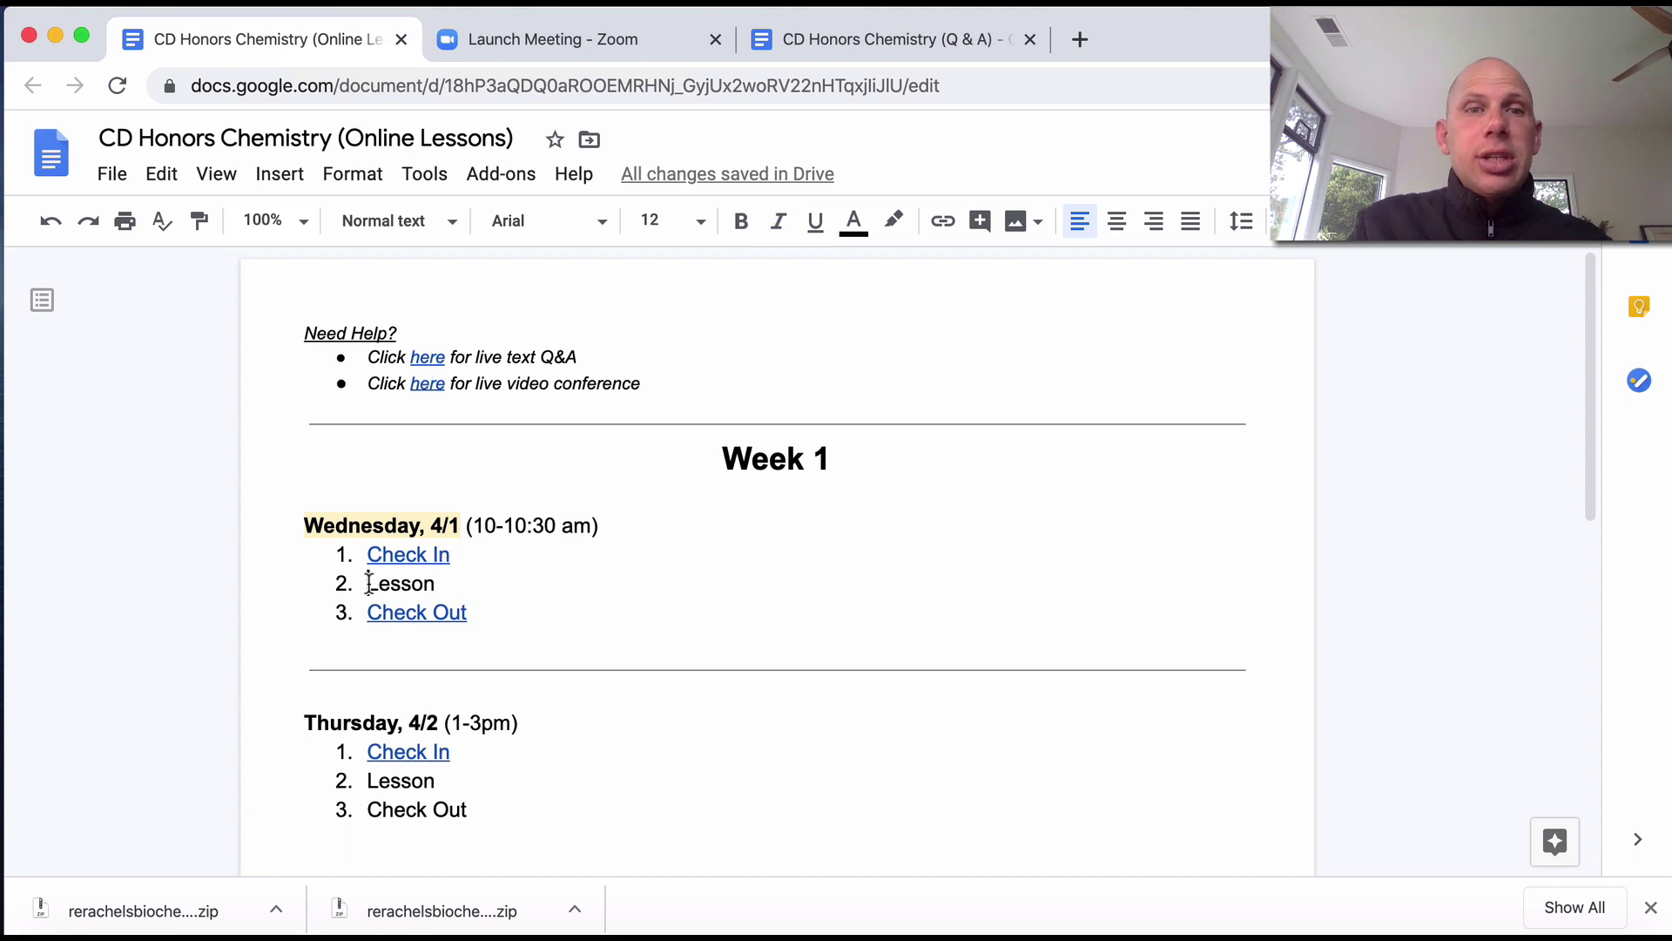
pyautogui.click(369, 613)
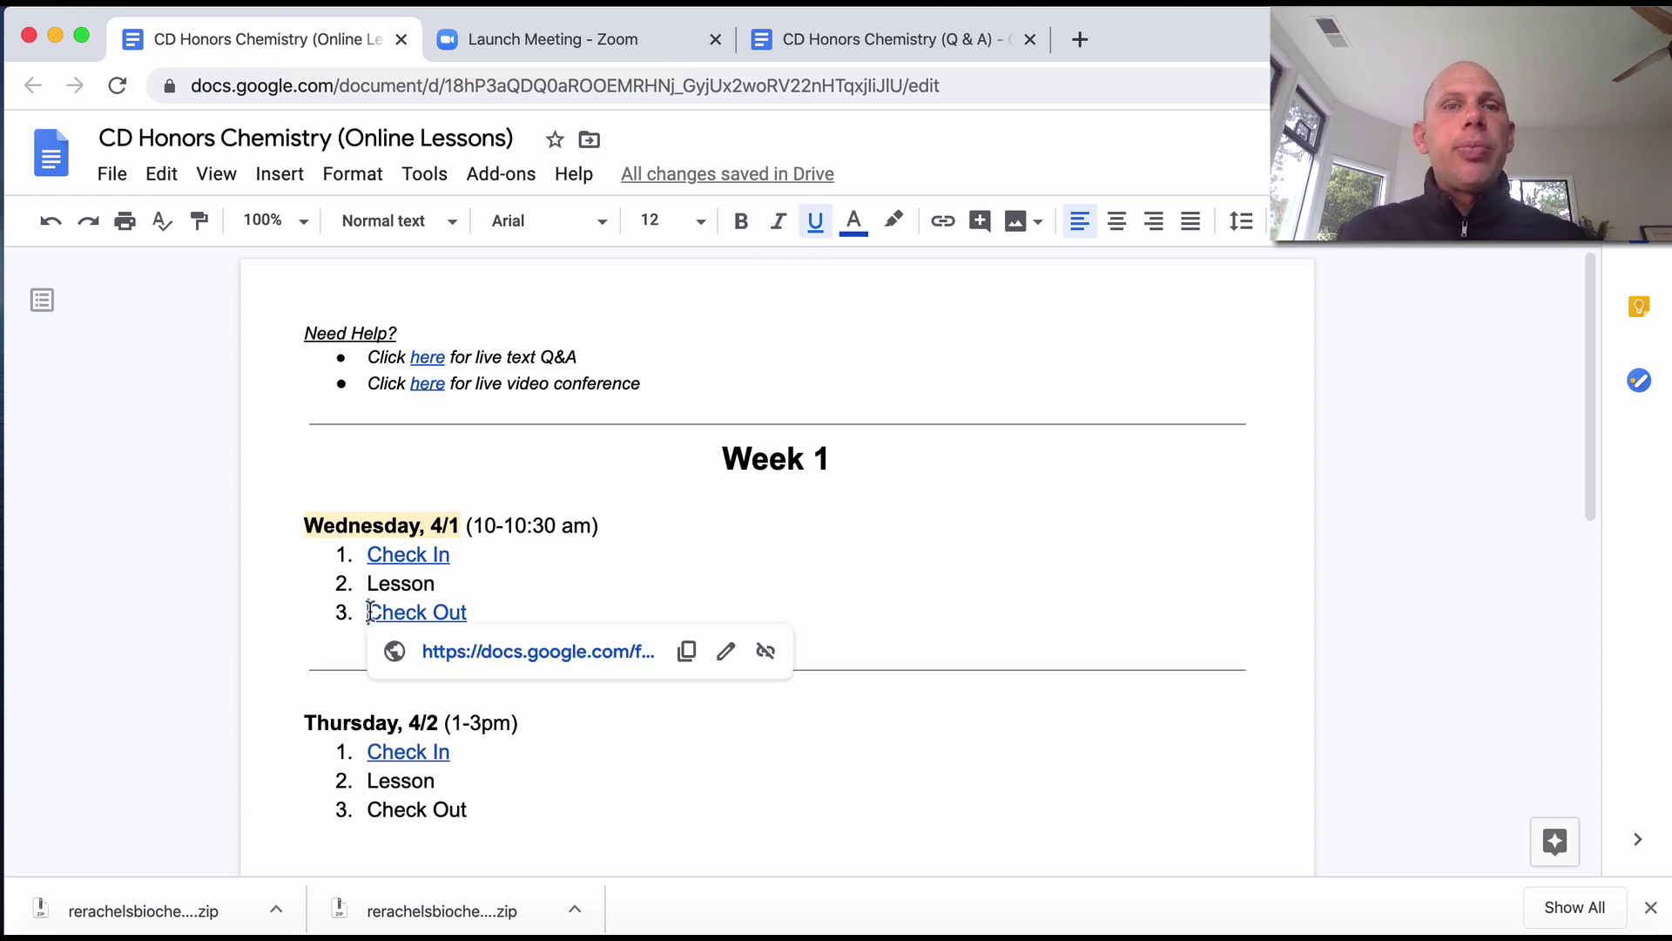
pyautogui.click(428, 357)
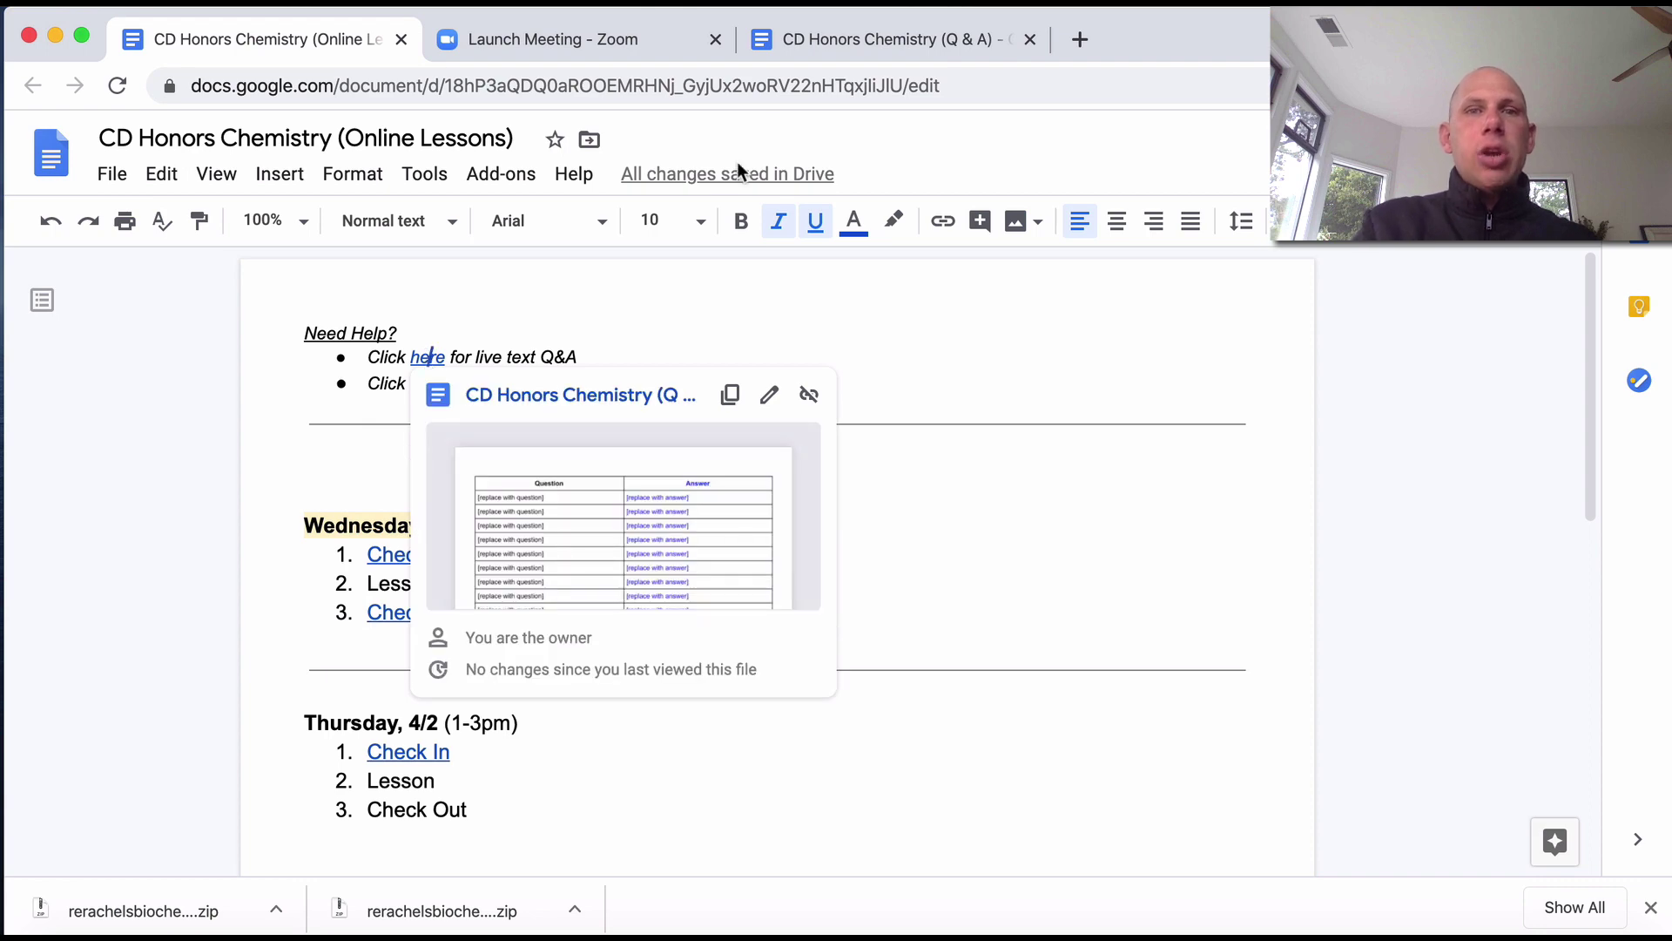
# Briefly revisit the Q & A doc, then return and preview the video conference link.
pyautogui.click(856, 44)
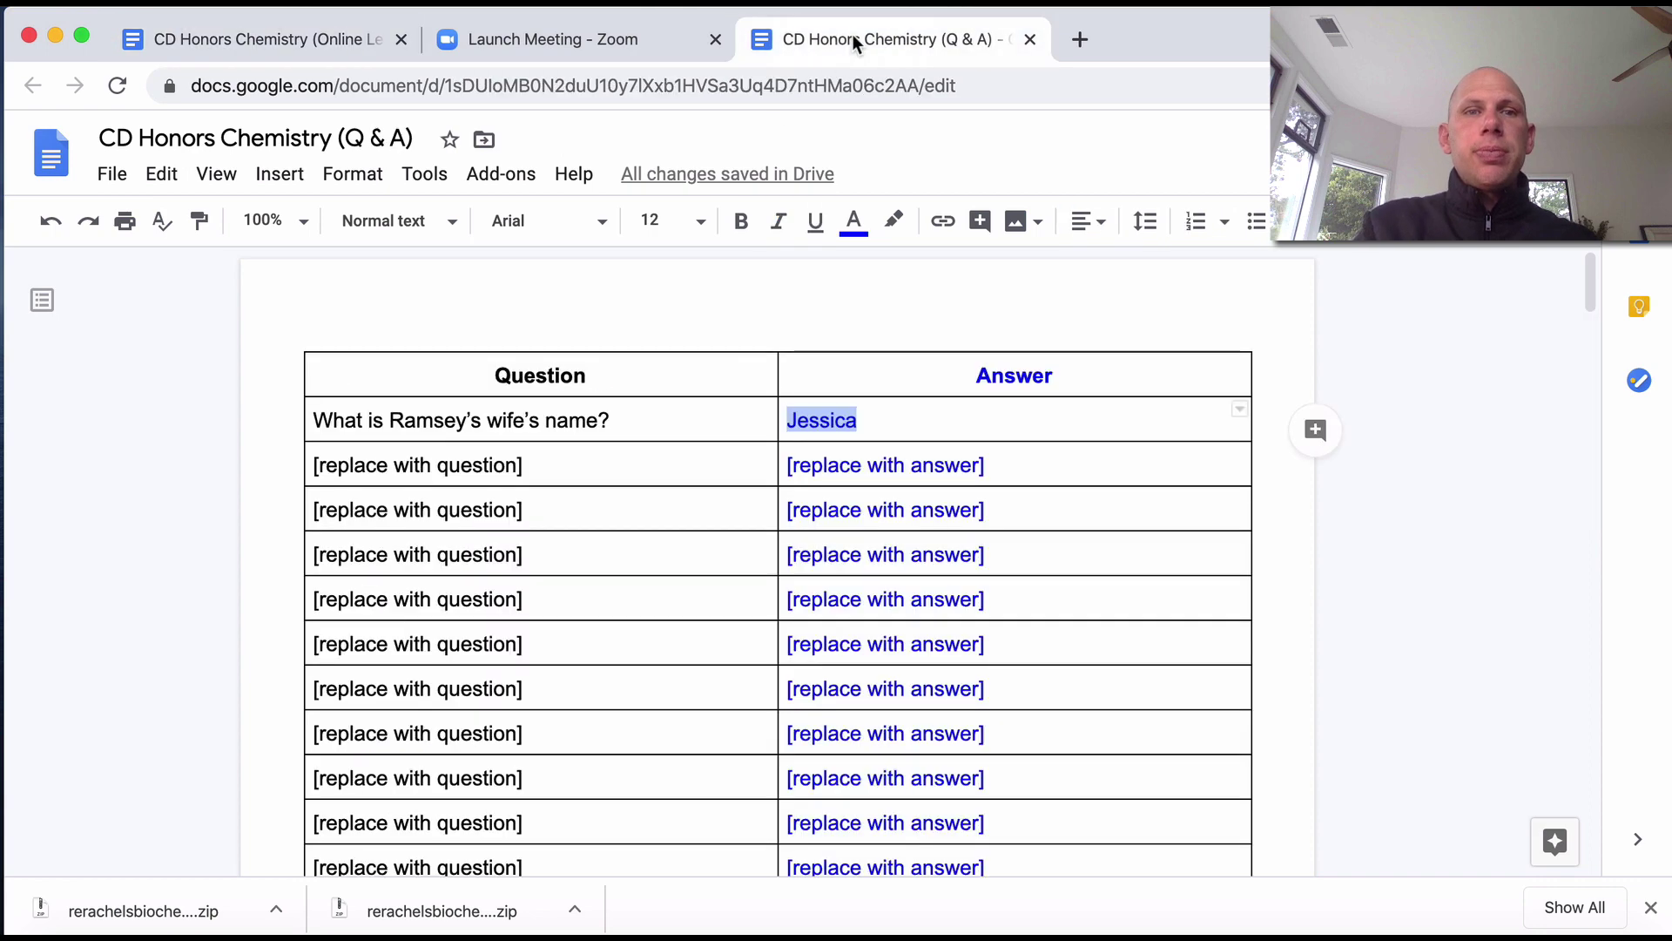
pyautogui.click(308, 44)
pyautogui.click(426, 382)
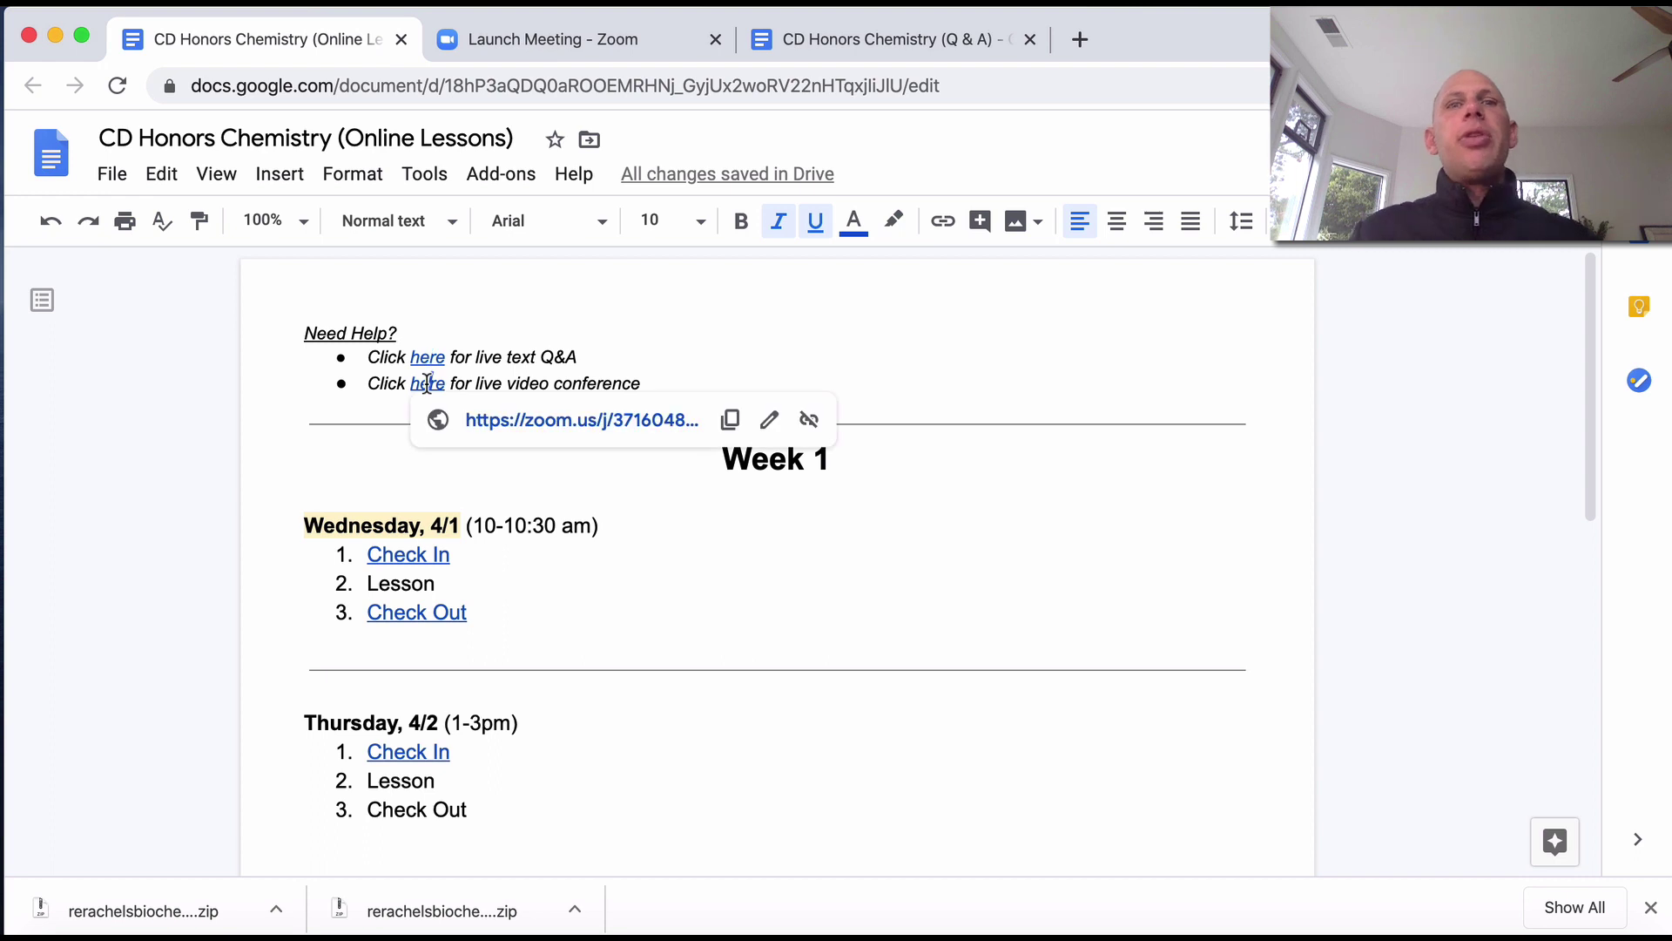